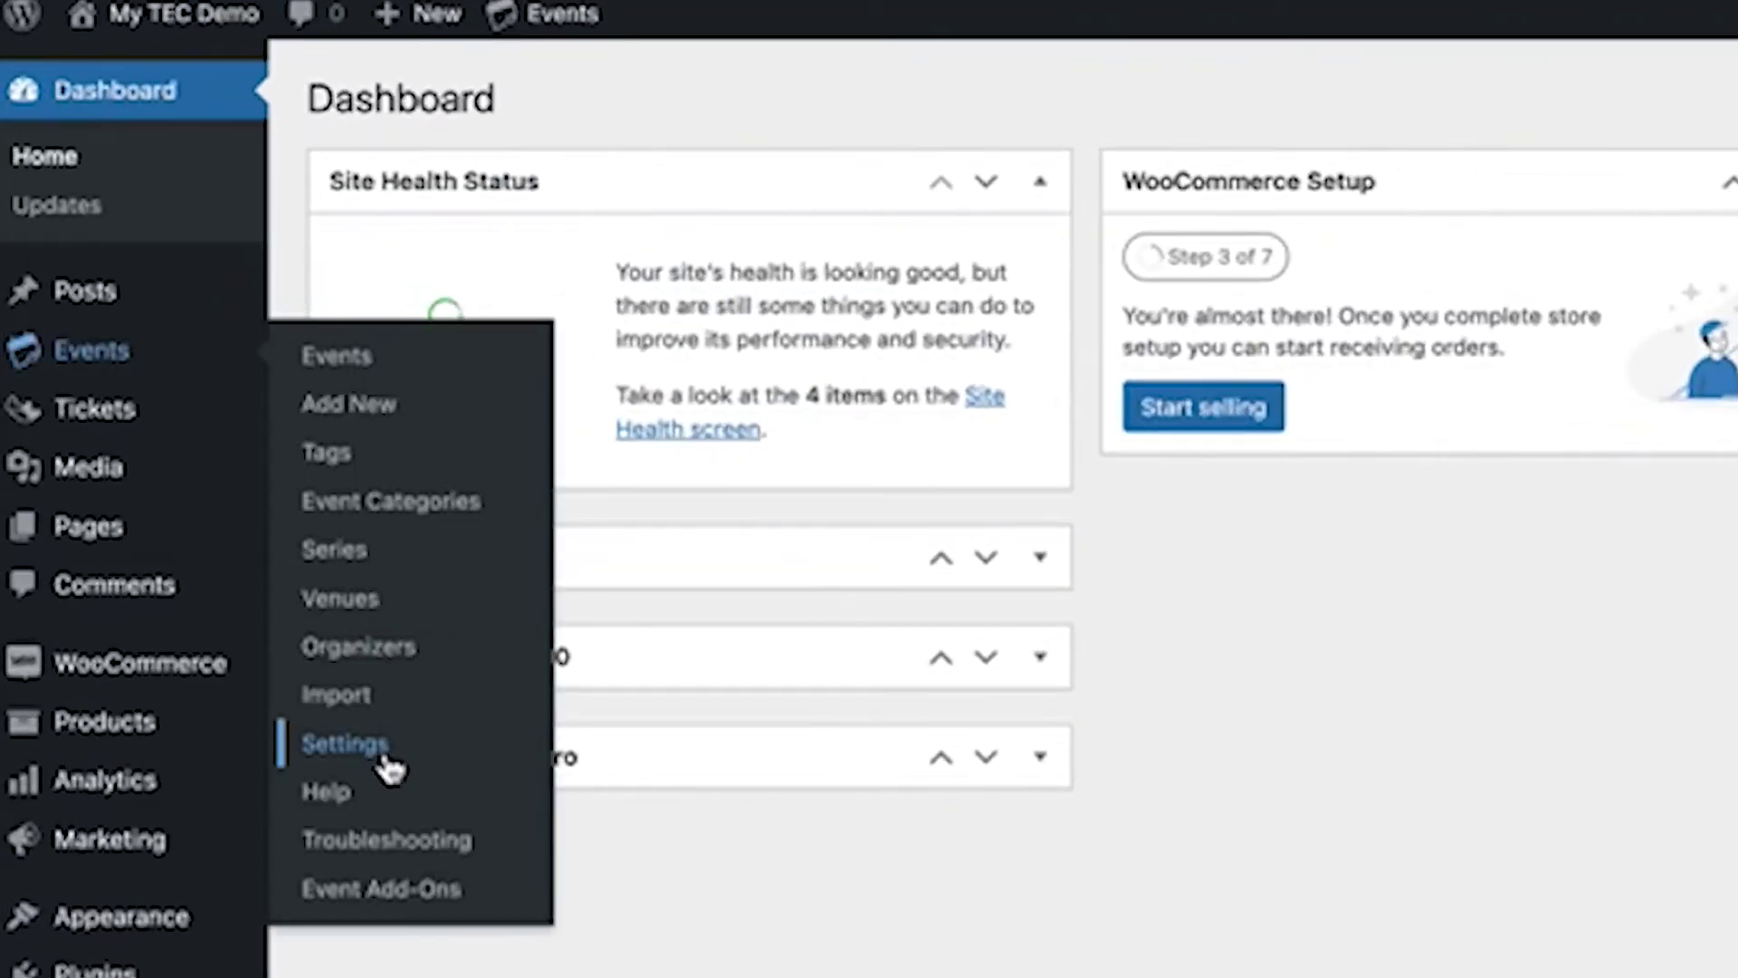
- Enable 'Activate Block Editor for Events' in the Events settings and save the changes
{"action": "left_click", "coordinate": [386, 761]}
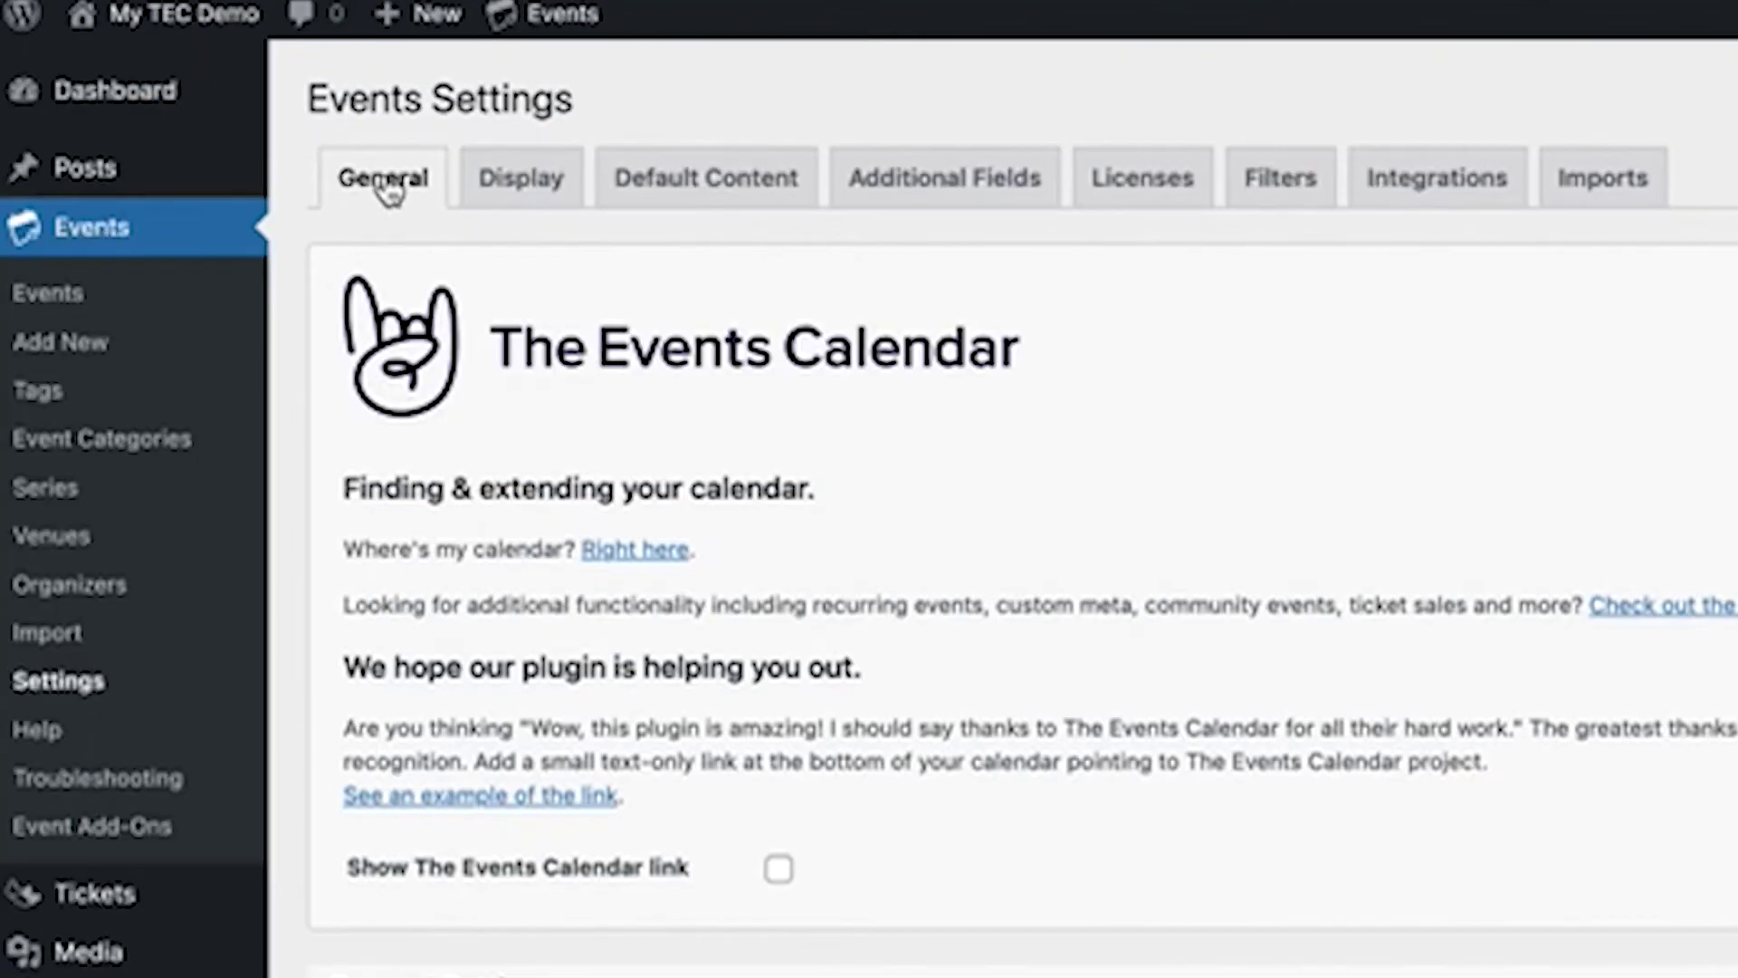
{"action": "scroll", "coordinate": [683, 581], "scroll_direction": "down", "scroll_amount": 3}
{"action": "scroll", "coordinate": [683, 581], "scroll_direction": "down", "scroll_amount": 5}
{"action": "scroll", "coordinate": [684, 582], "scroll_direction": "down", "scroll_amount": 2}
{"action": "left_click", "coordinate": [763, 586]}
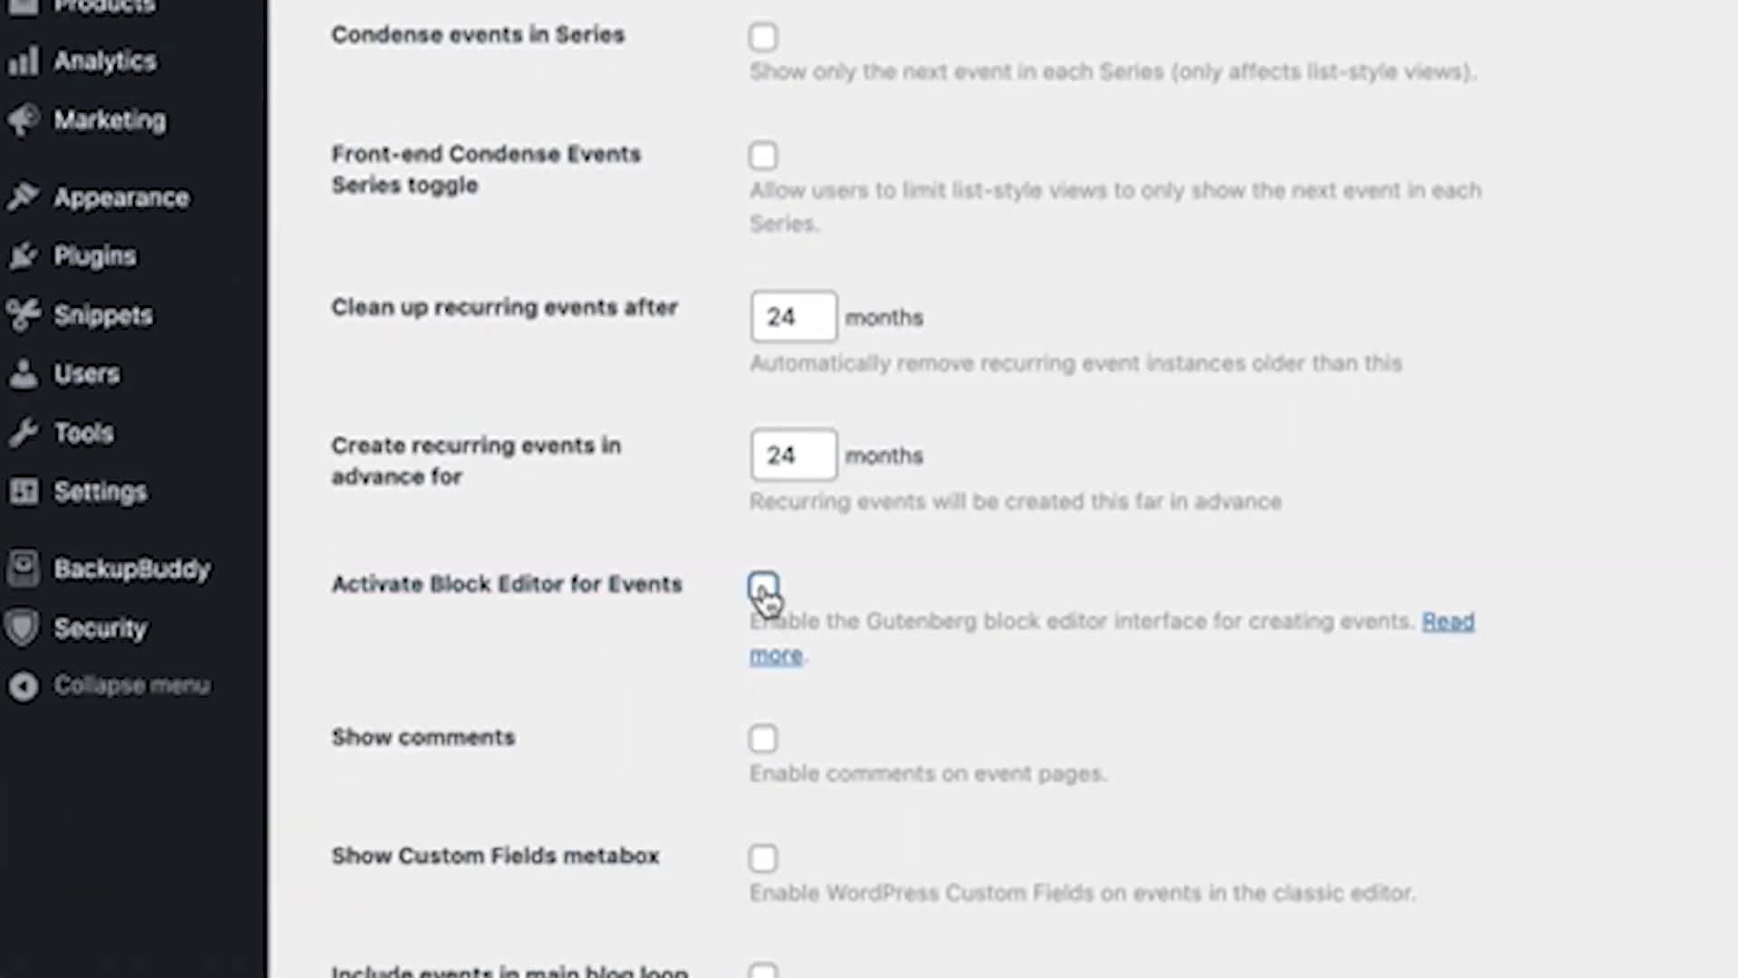
{"action": "scroll", "coordinate": [768, 599], "scroll_direction": "down", "scroll_amount": 10}
{"action": "left_click", "coordinate": [469, 844]}
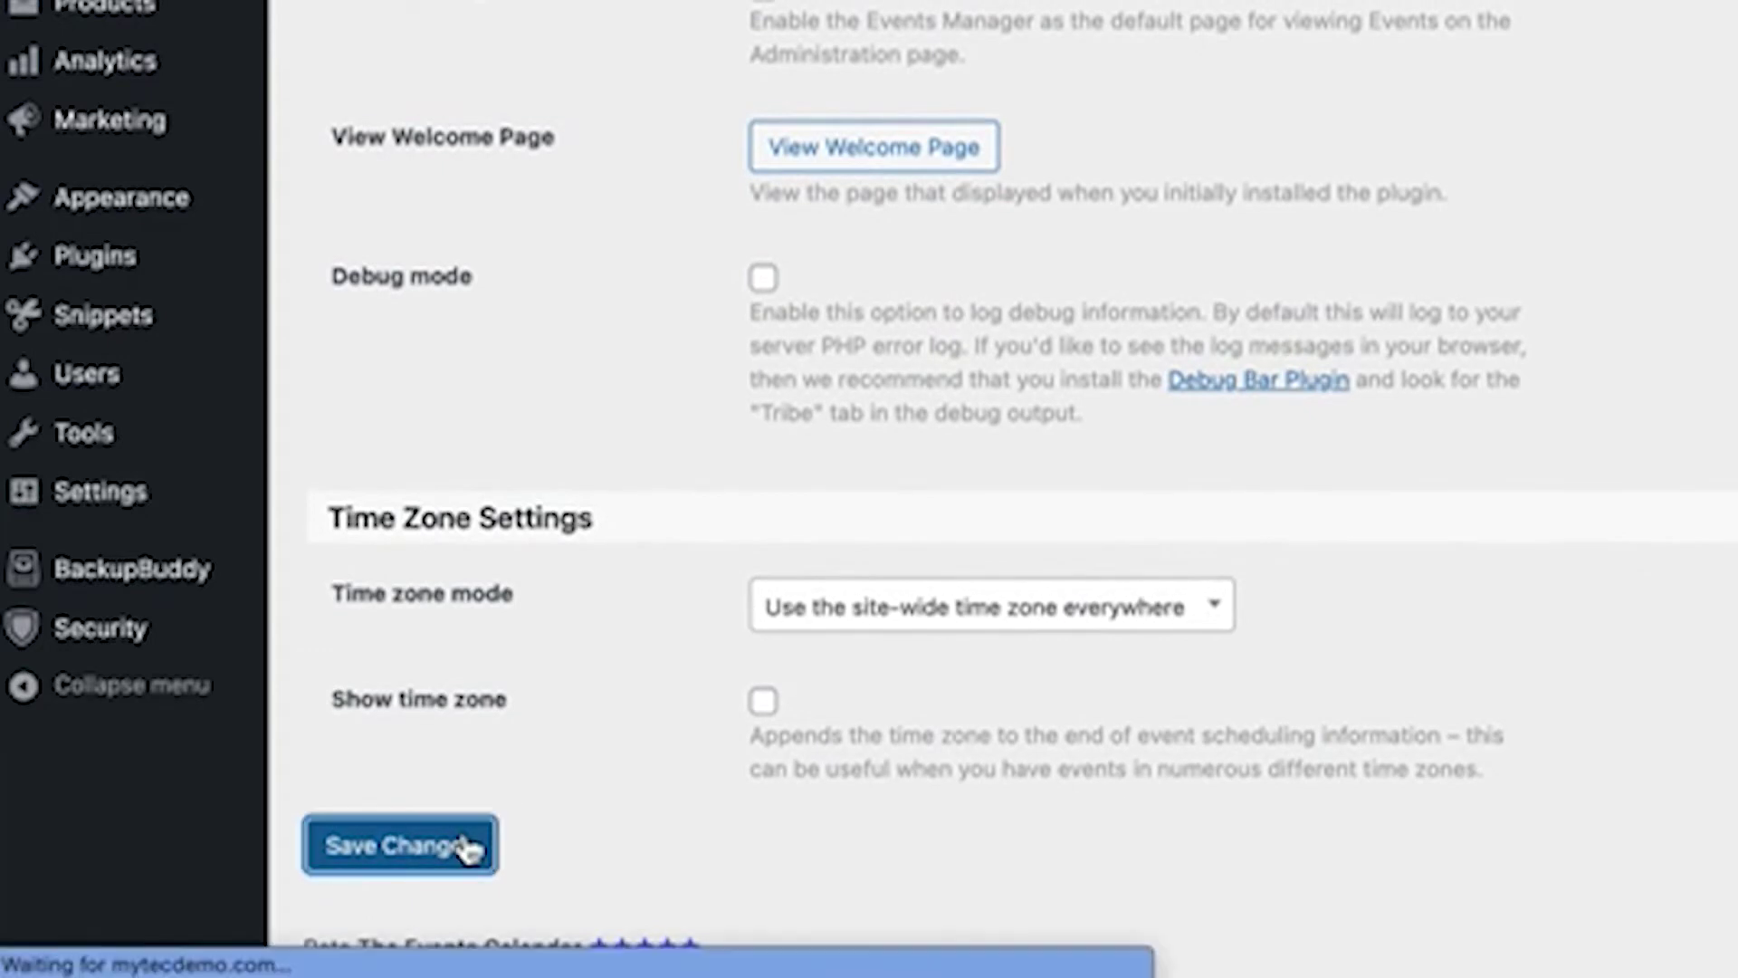
{"action": "scroll", "coordinate": [1006, 543], "scroll_direction": "up", "scroll_amount": 2}
{"action": "scroll", "coordinate": [1006, 543], "scroll_direction": "up", "scroll_amount": 4}
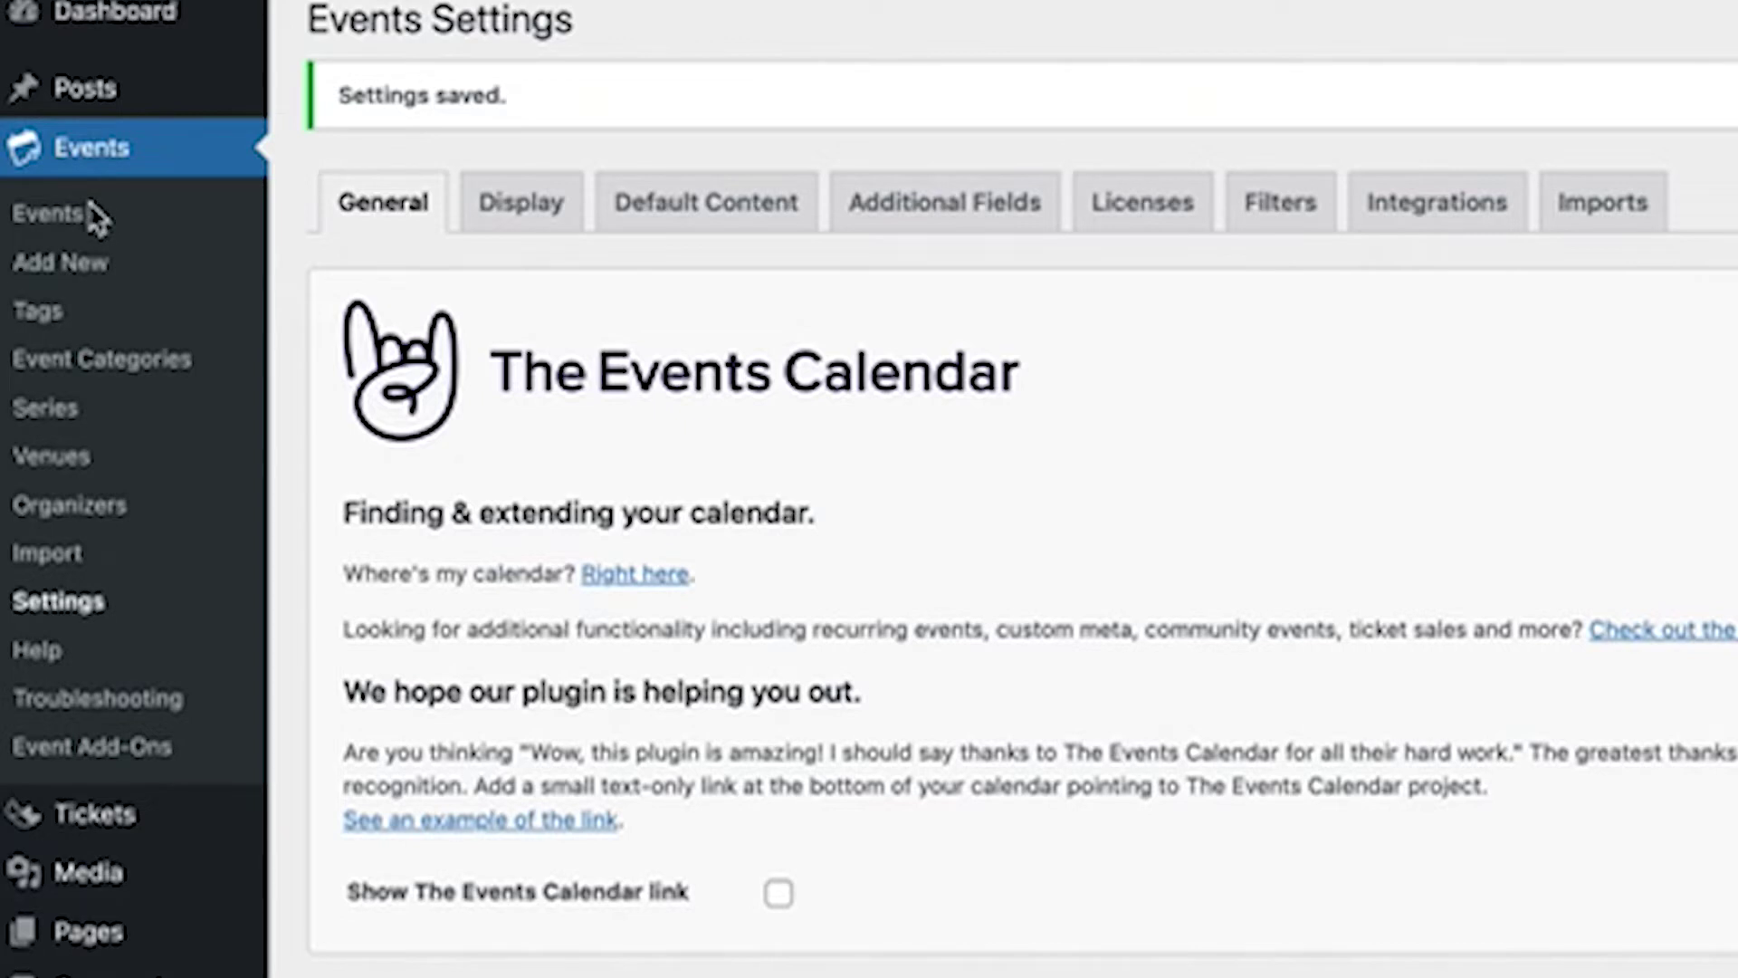
{"action": "left_click", "coordinate": [119, 268]}
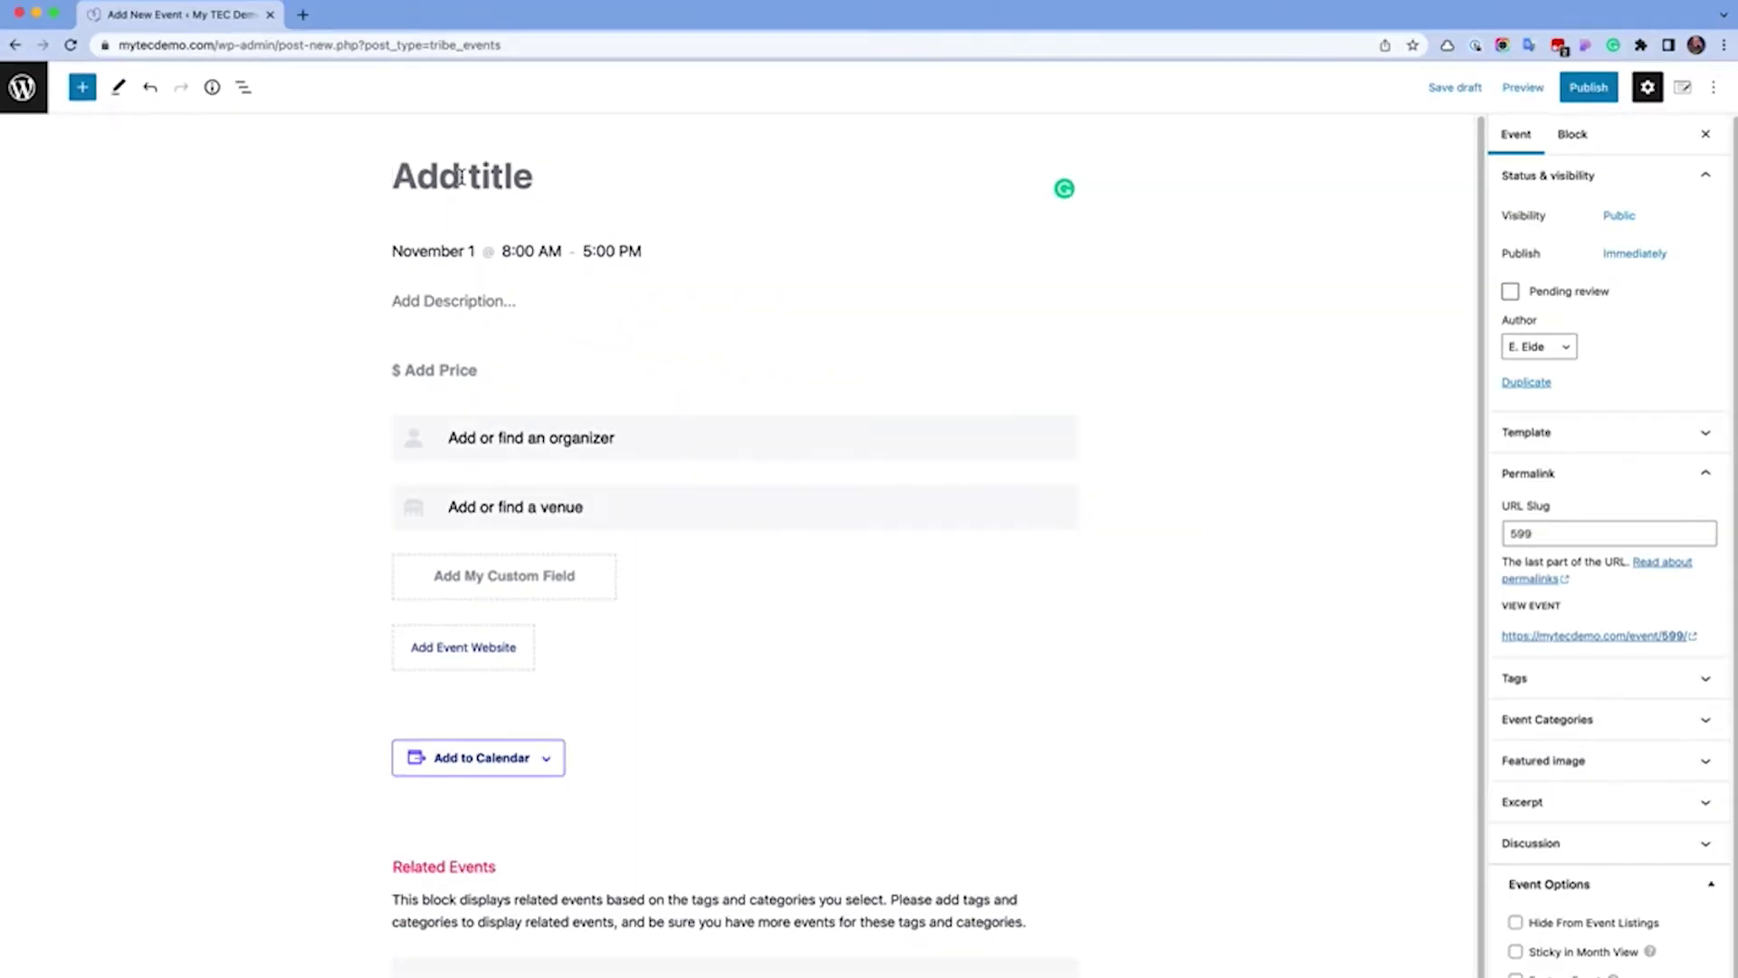
- Title the new event 'Multi-Day Event', expand its date/time block, and turn on Multi-Day
{"action": "left_click", "coordinate": [461, 175]}
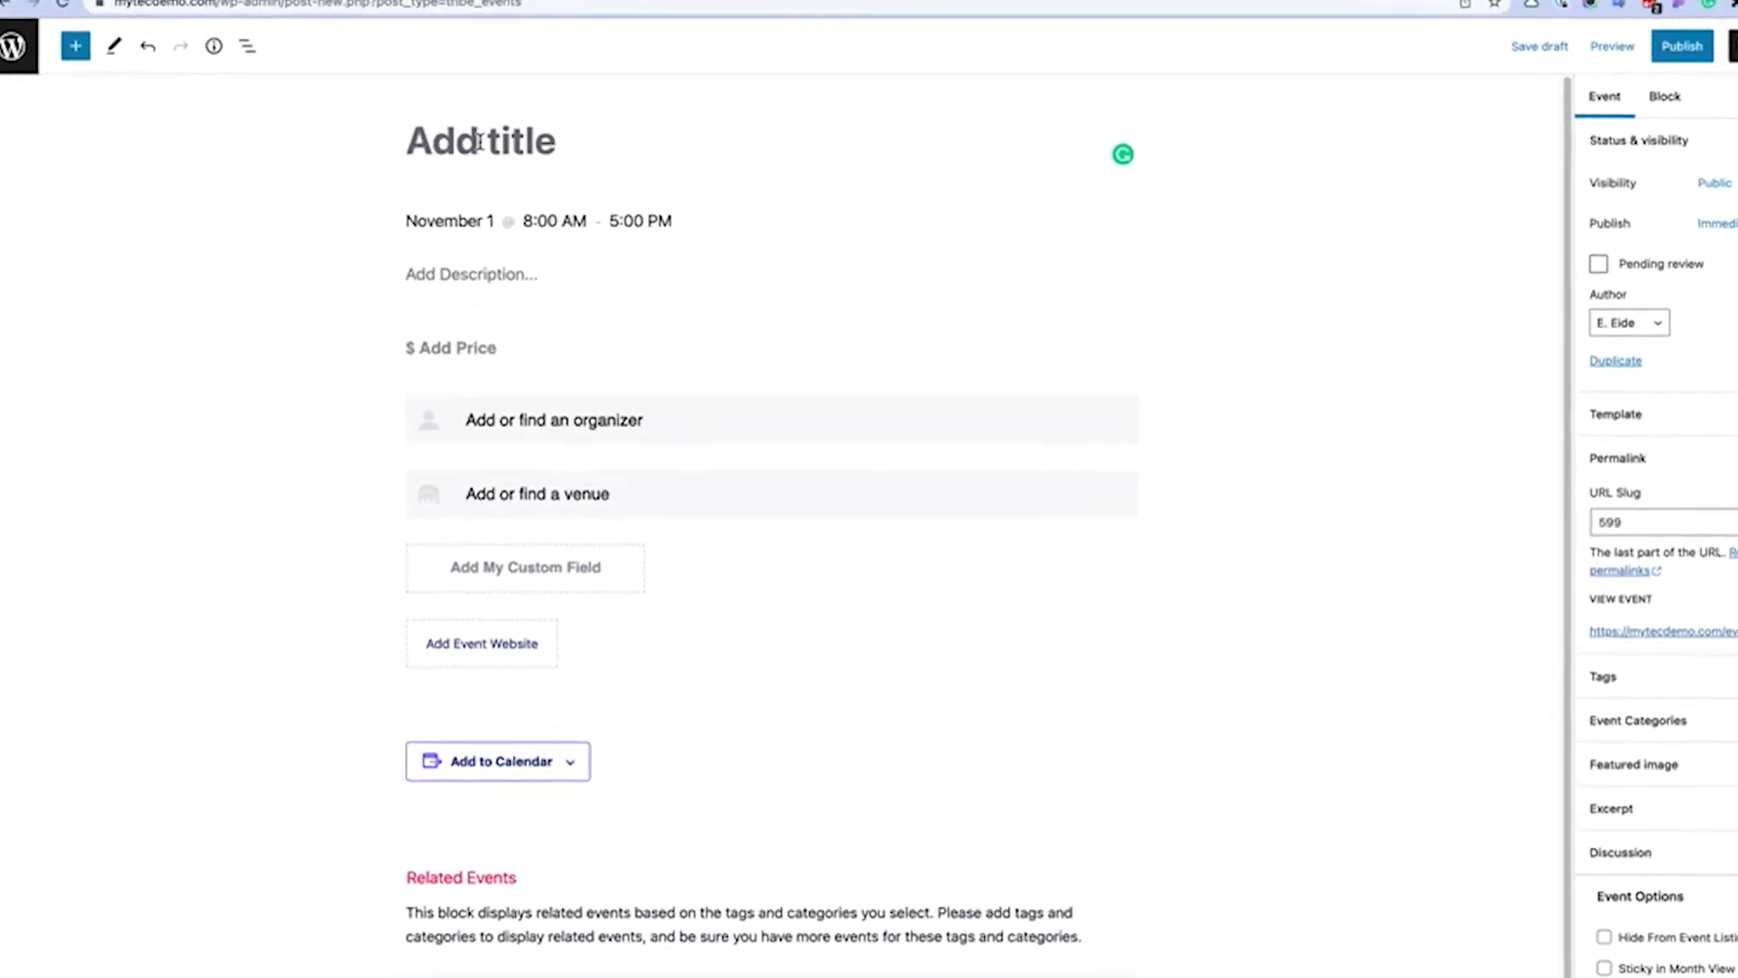
{"action": "type", "text": "Multi-Day Event"}
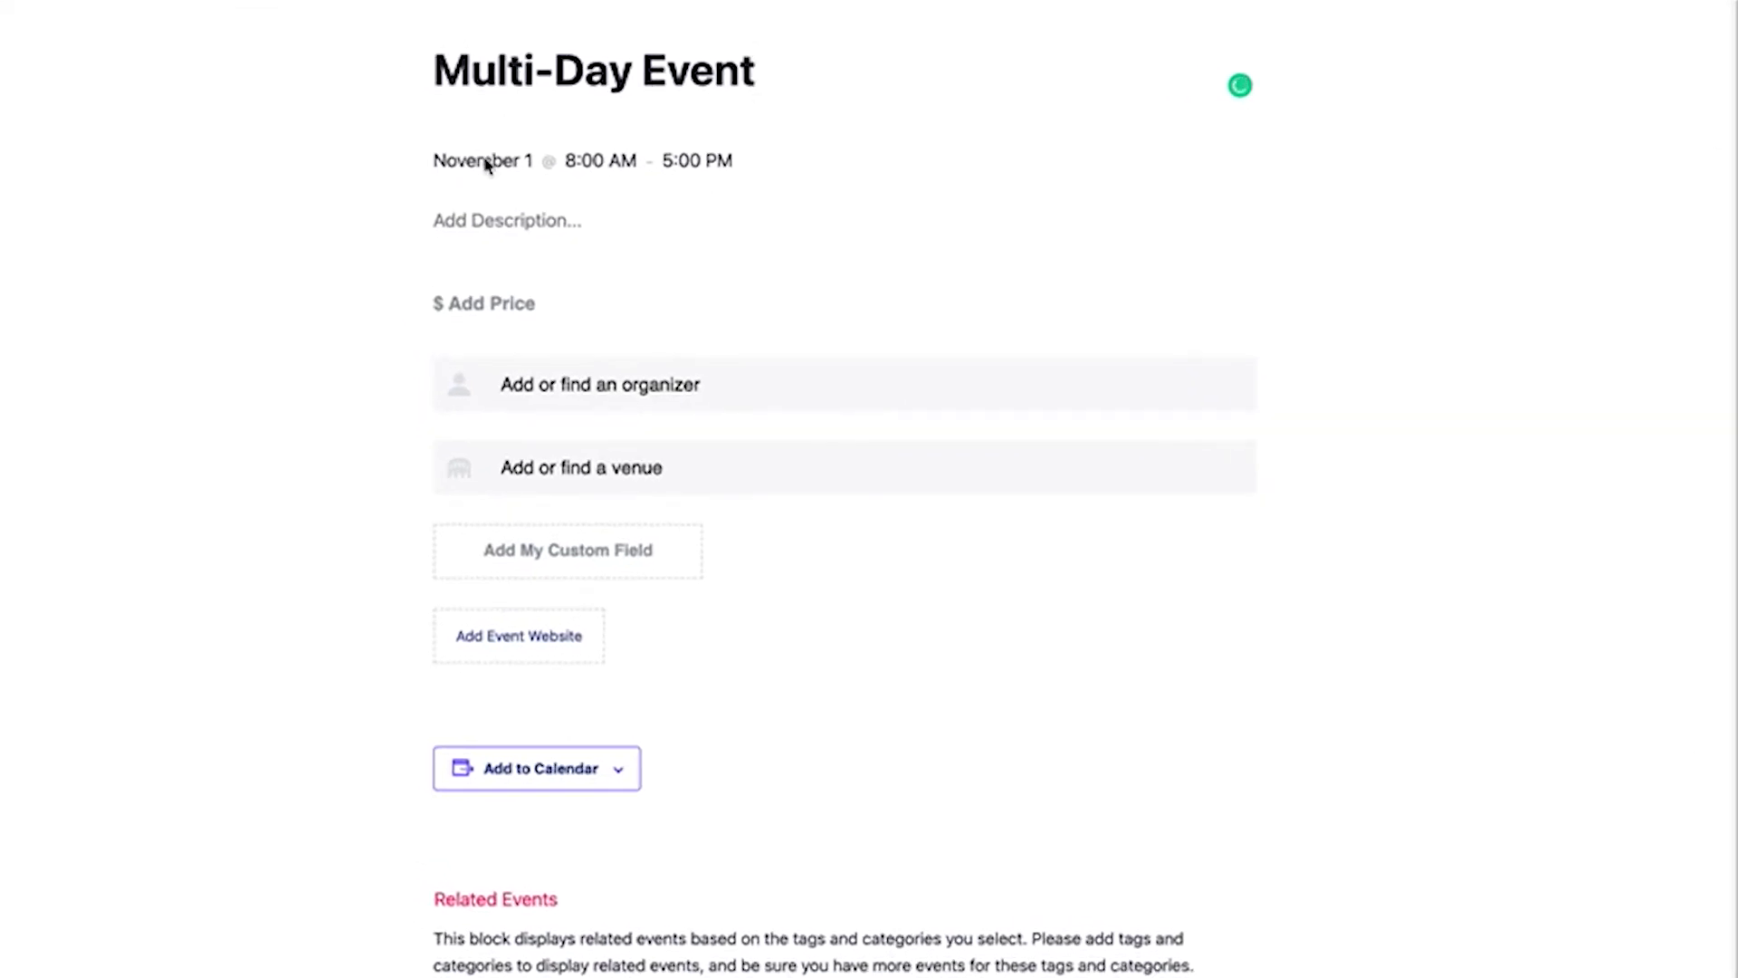
{"action": "left_click", "coordinate": [460, 163]}
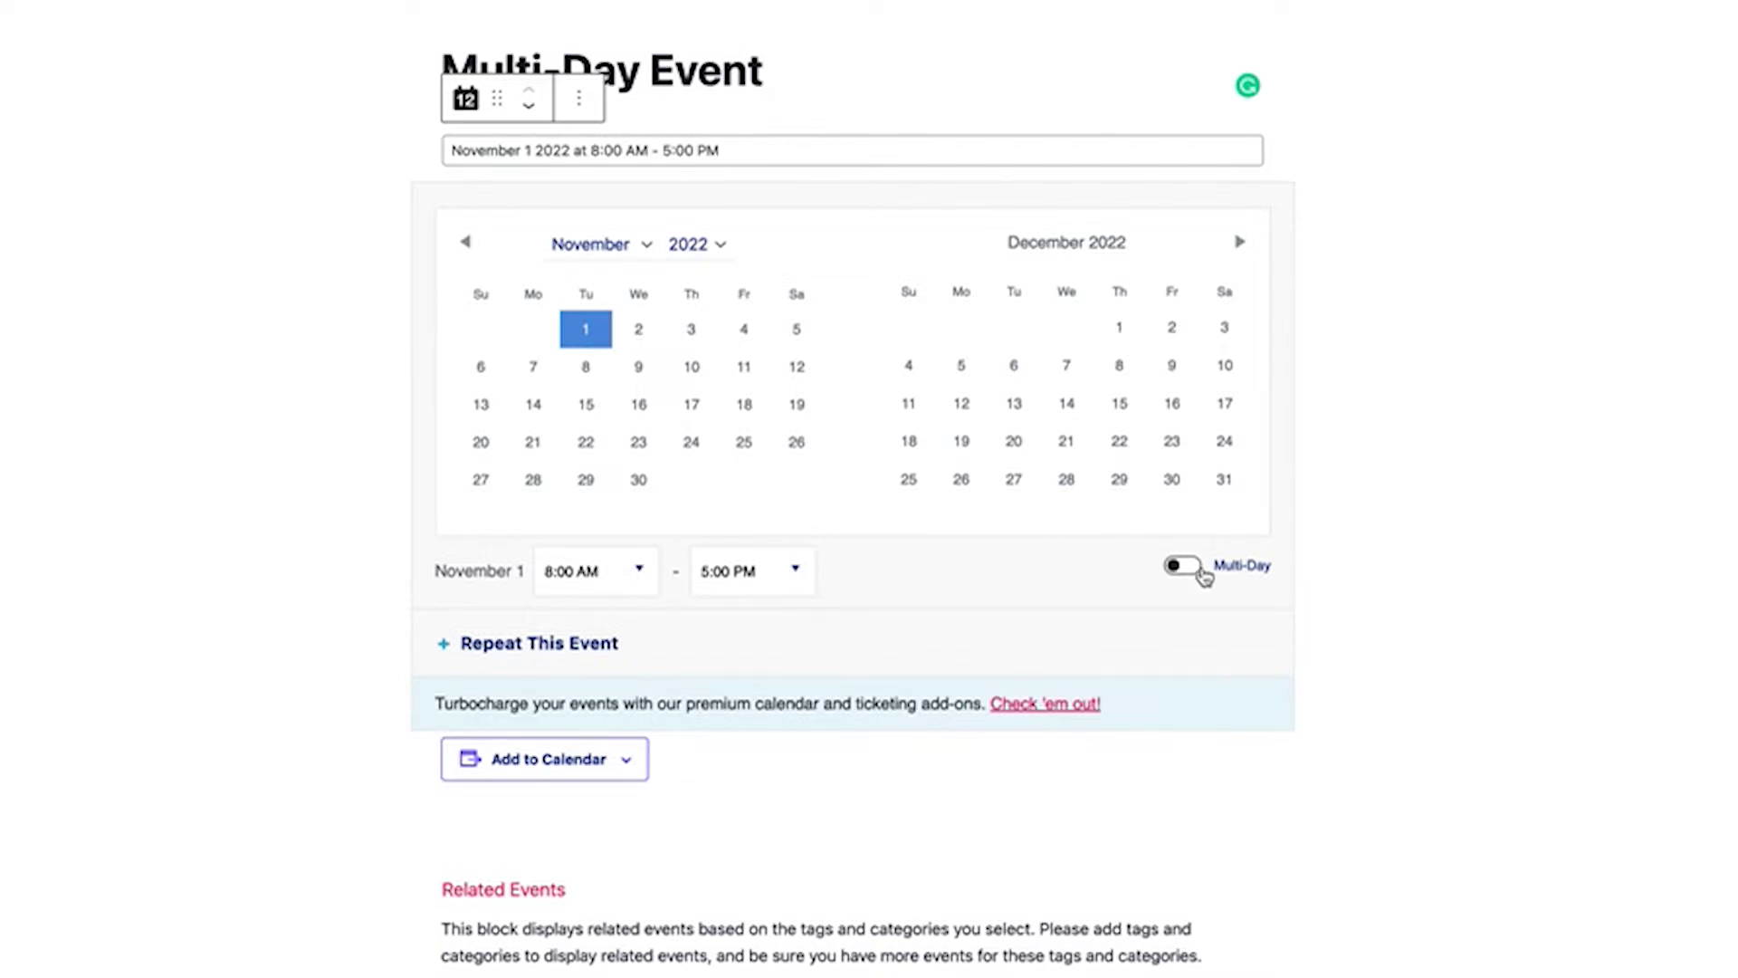
{"action": "left_click", "coordinate": [1182, 567]}
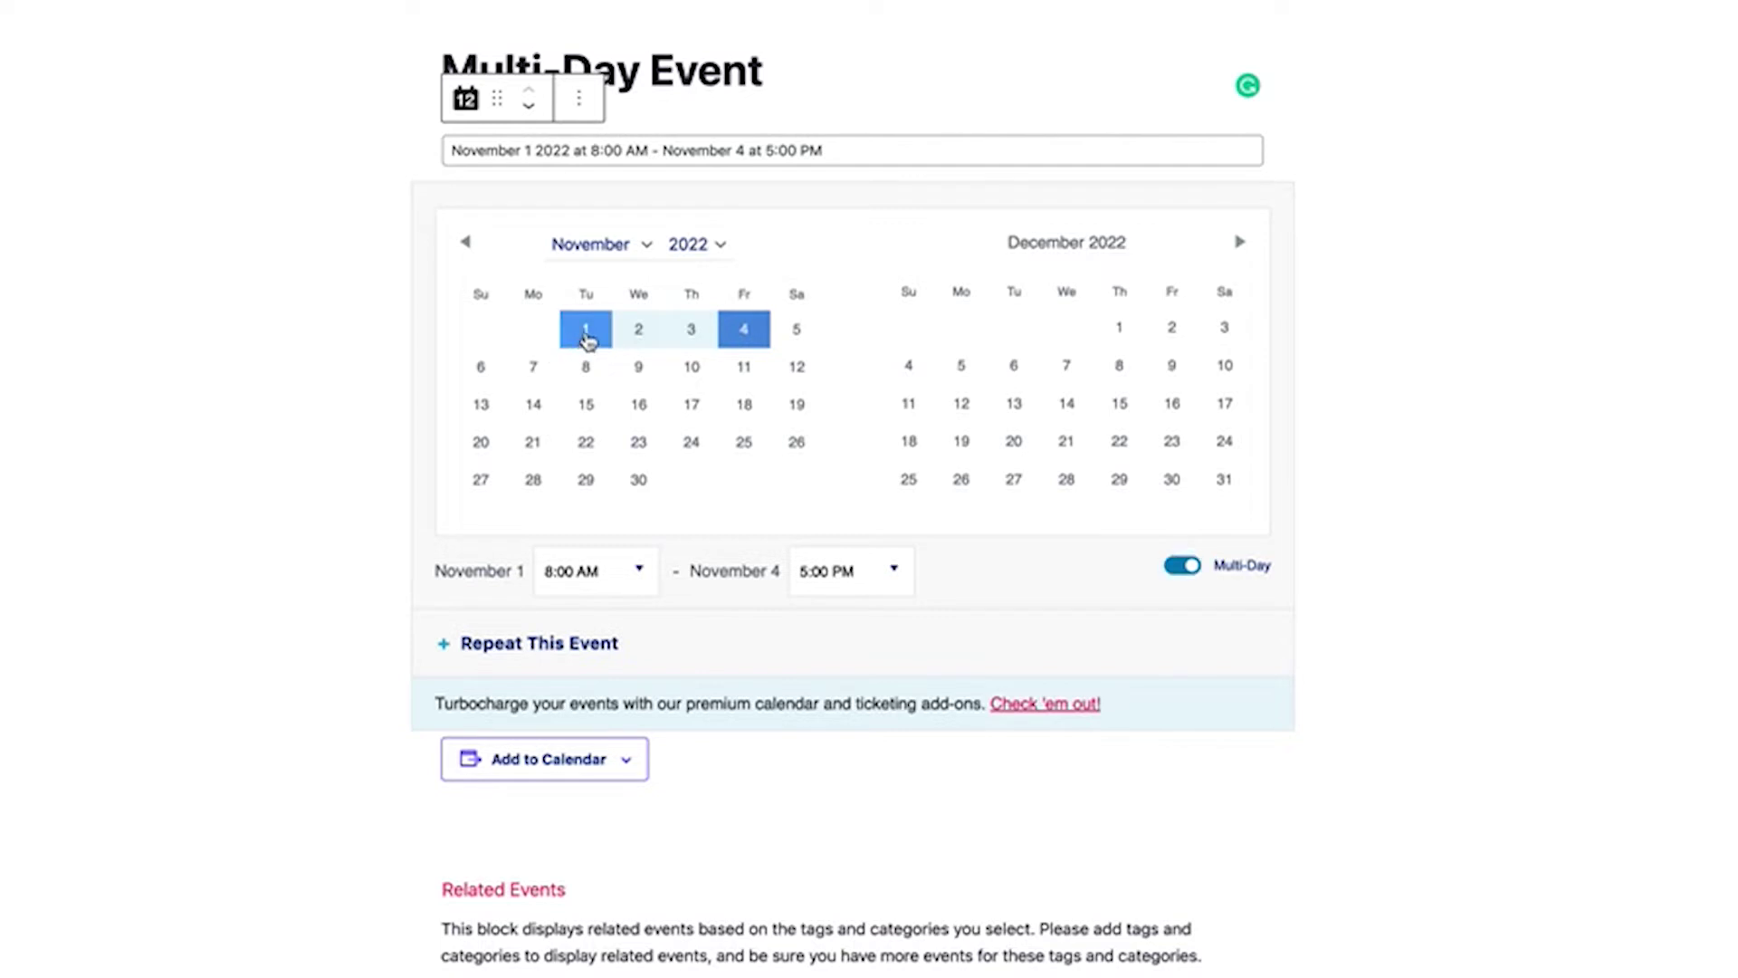
- Pick November 1 through November 30, 2022 and set the event time to All Day
{"action": "left_click", "coordinate": [587, 338]}
{"action": "left_click", "coordinate": [649, 486]}
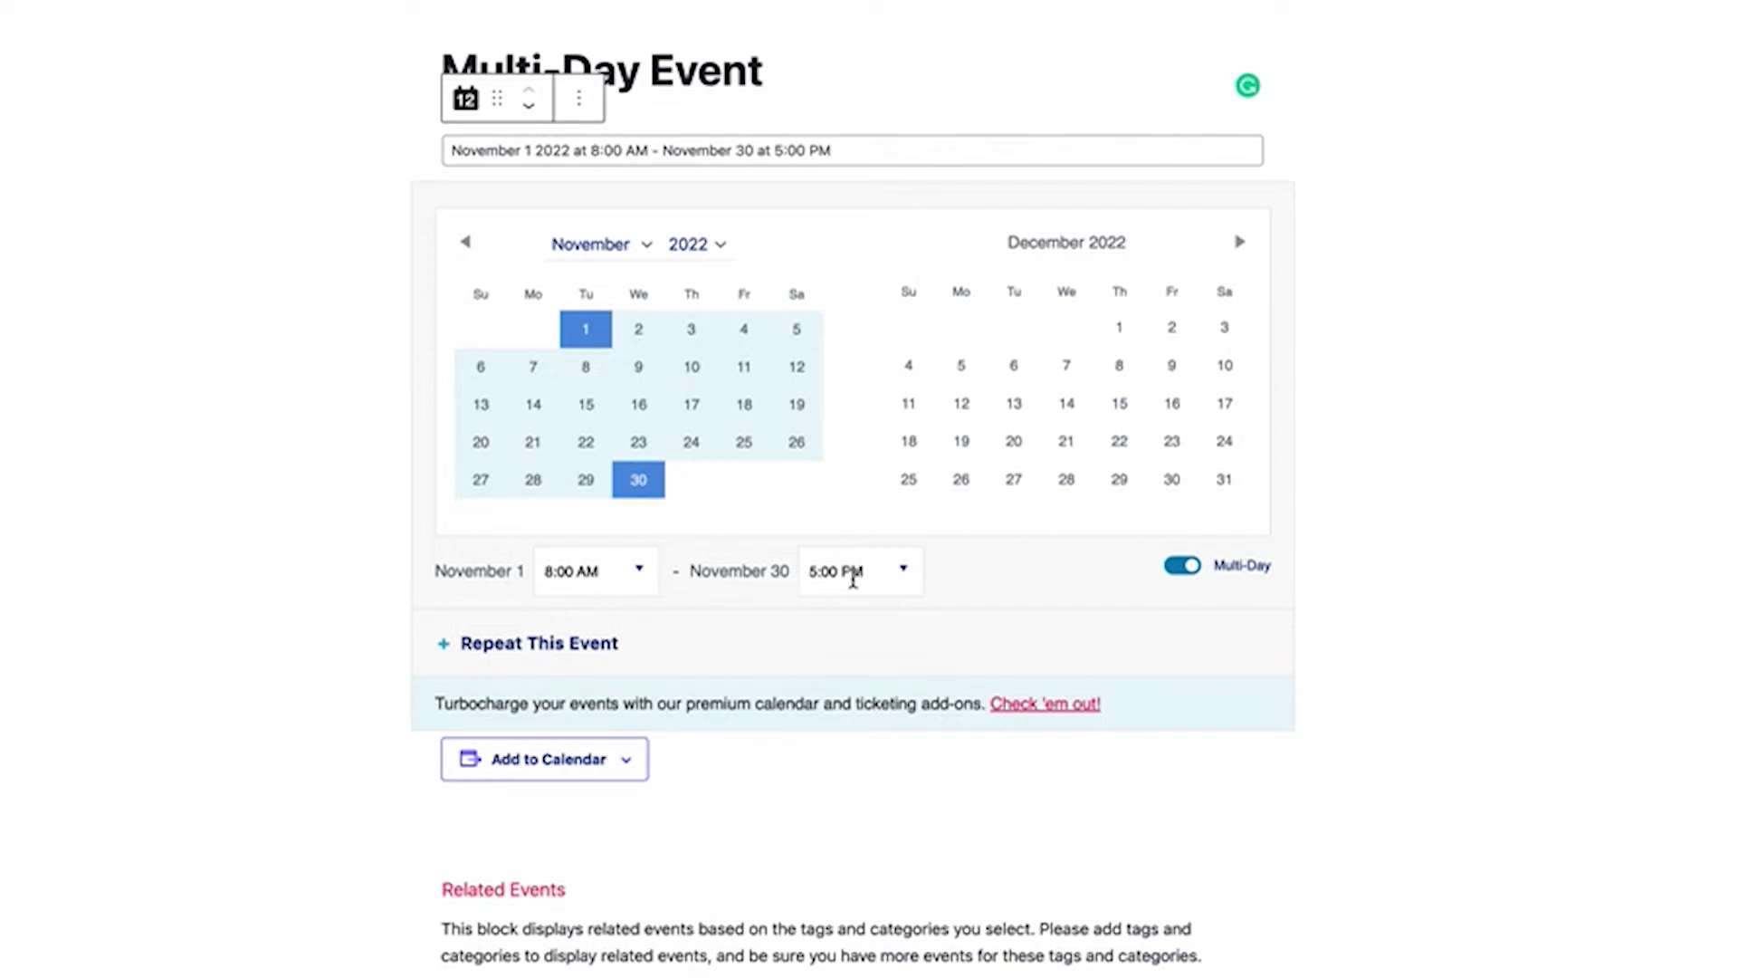
{"action": "left_click", "coordinate": [581, 576]}
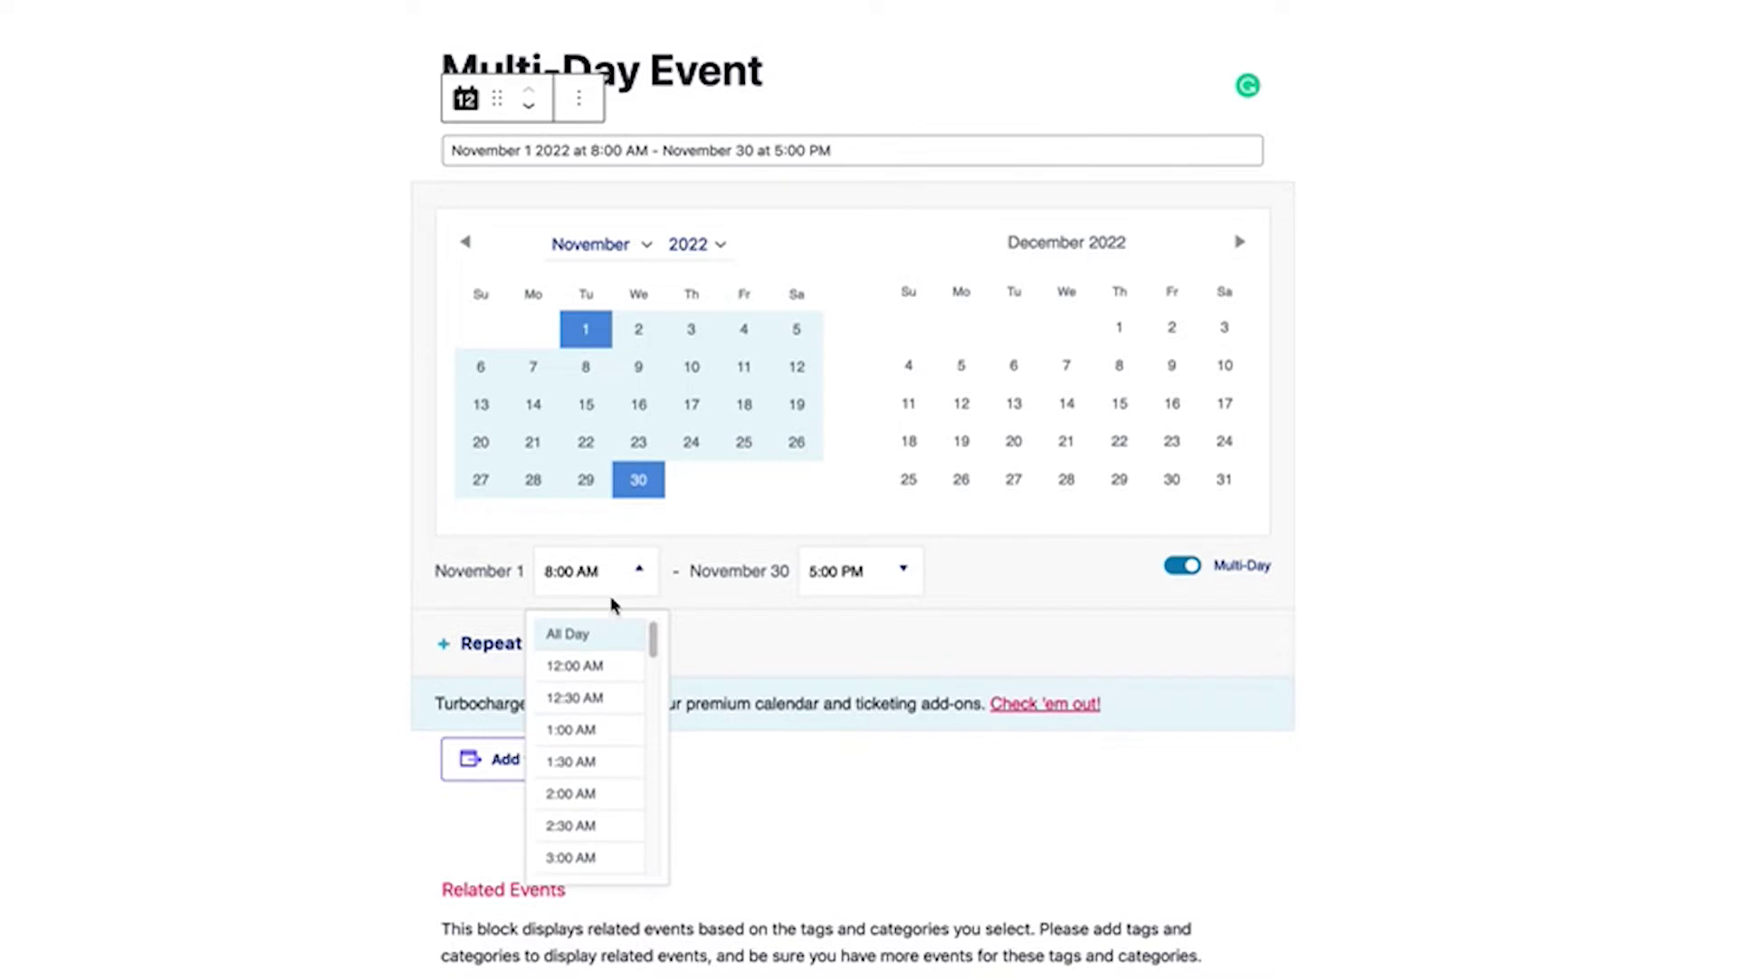
{"action": "left_click", "coordinate": [572, 639]}
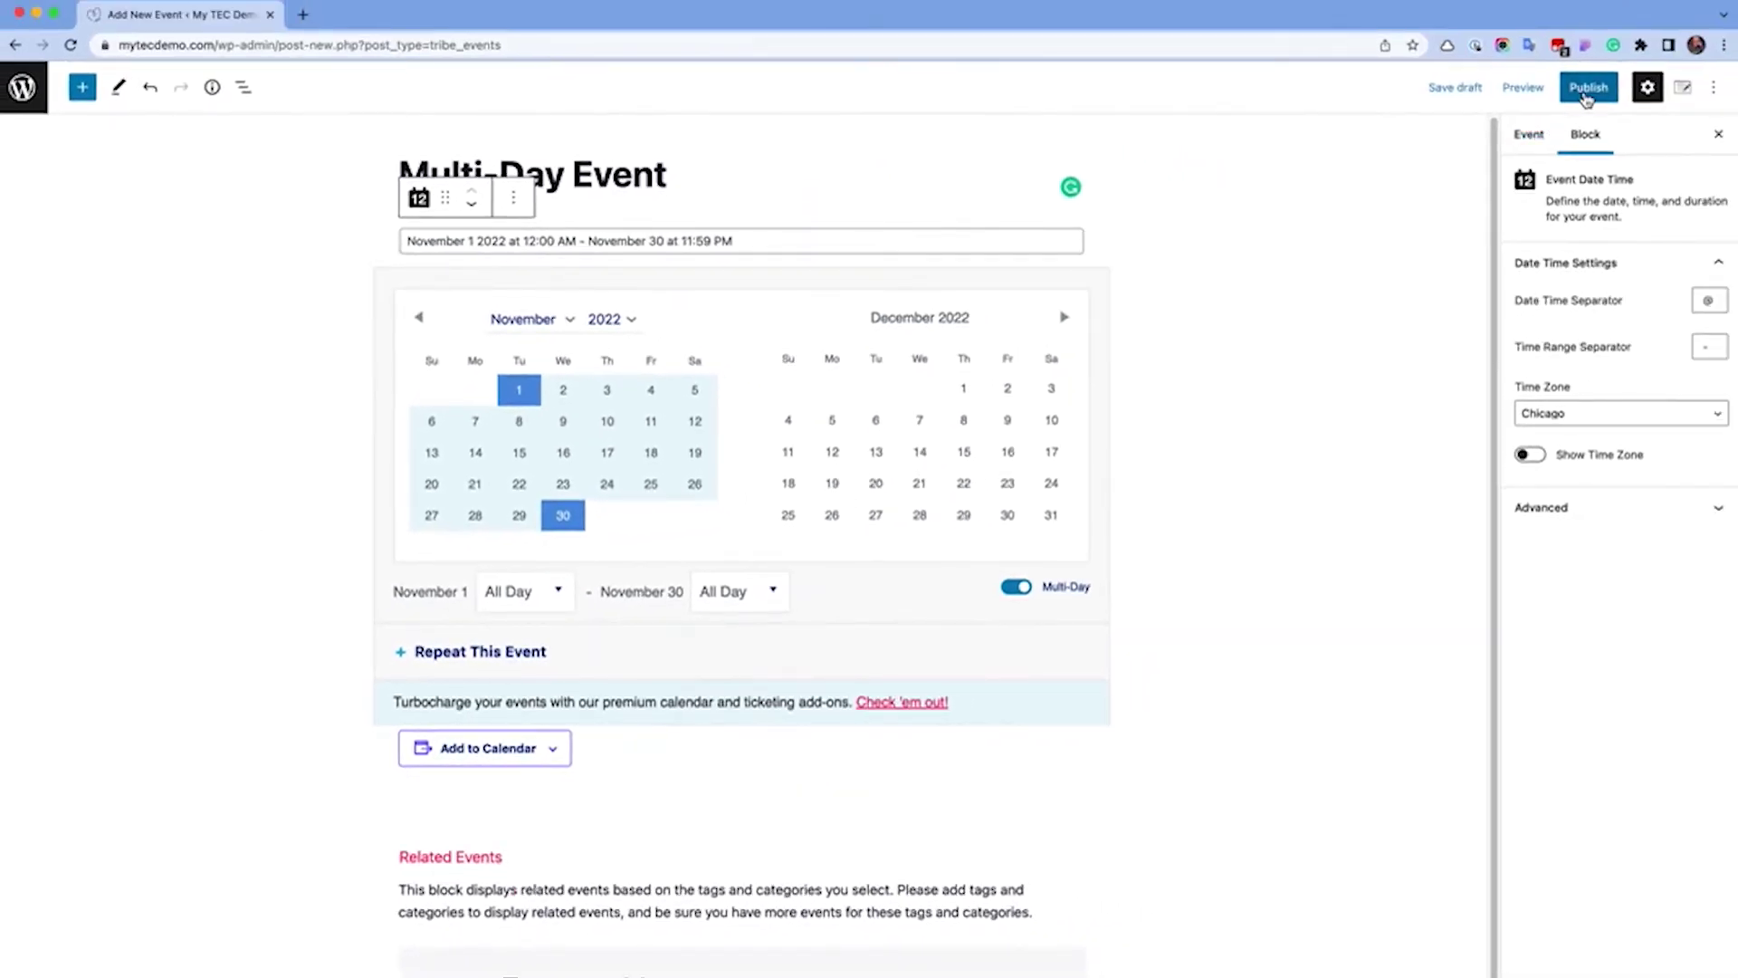
- Publish the Multi-Day Event, confirming in the pre-publish panel
{"action": "left_click", "coordinate": [1586, 101]}
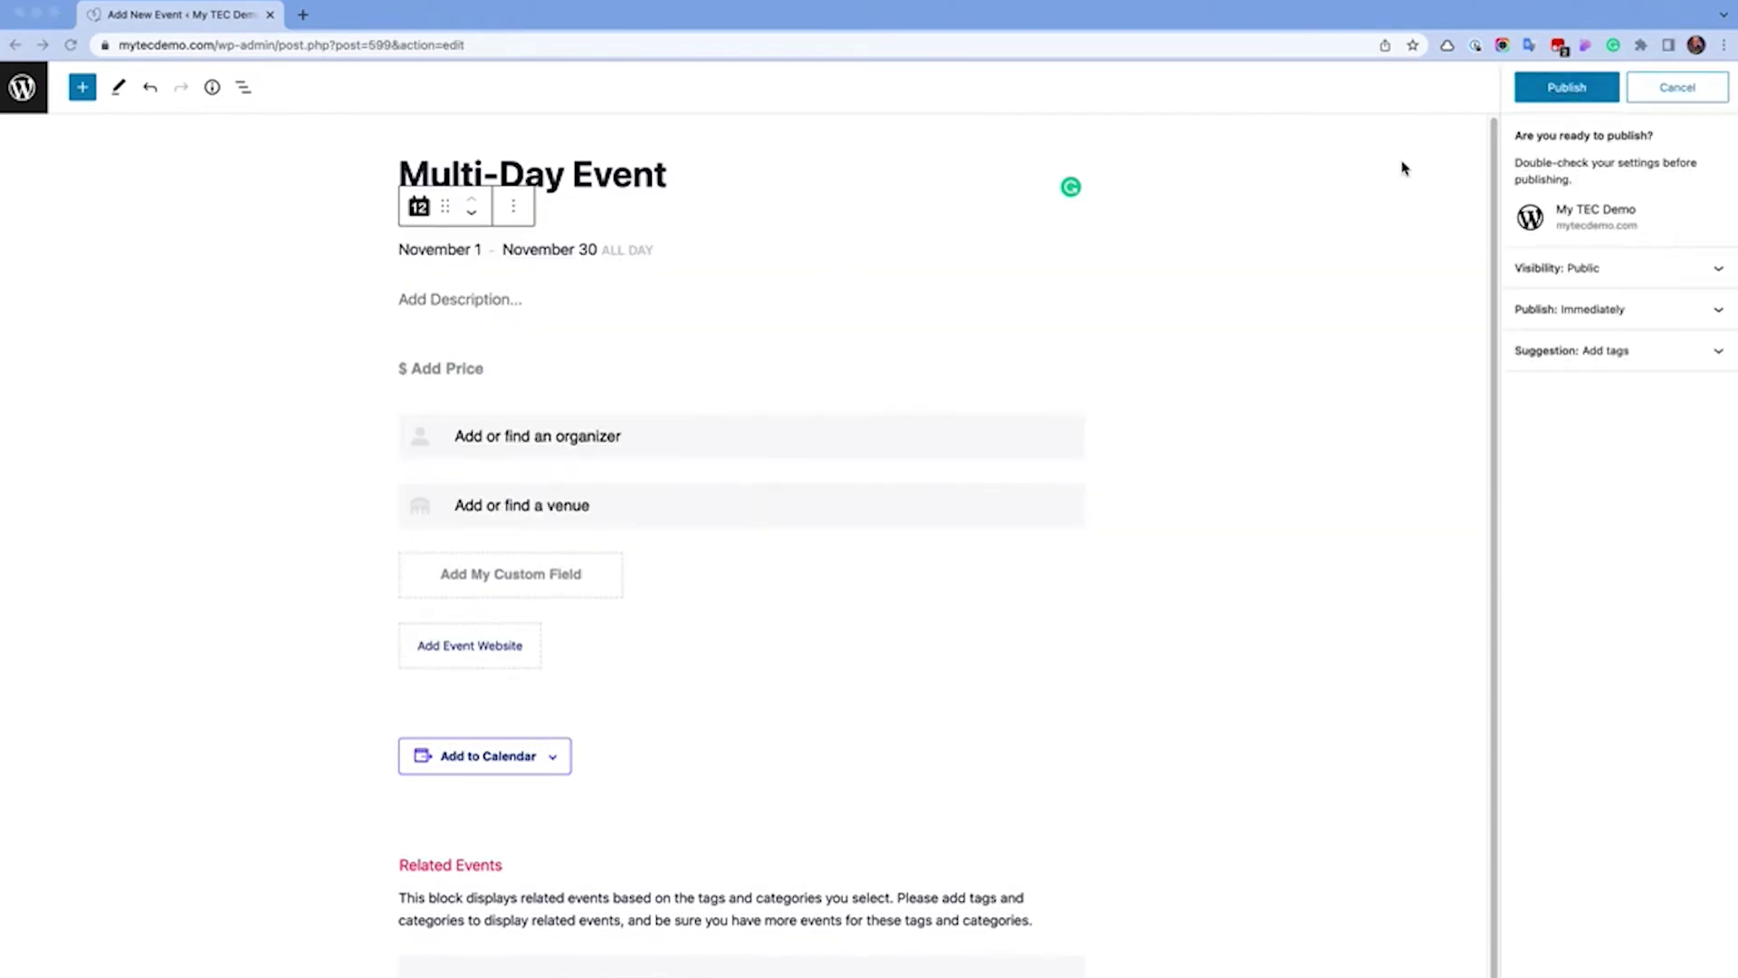
{"action": "left_click", "coordinate": [1558, 92]}
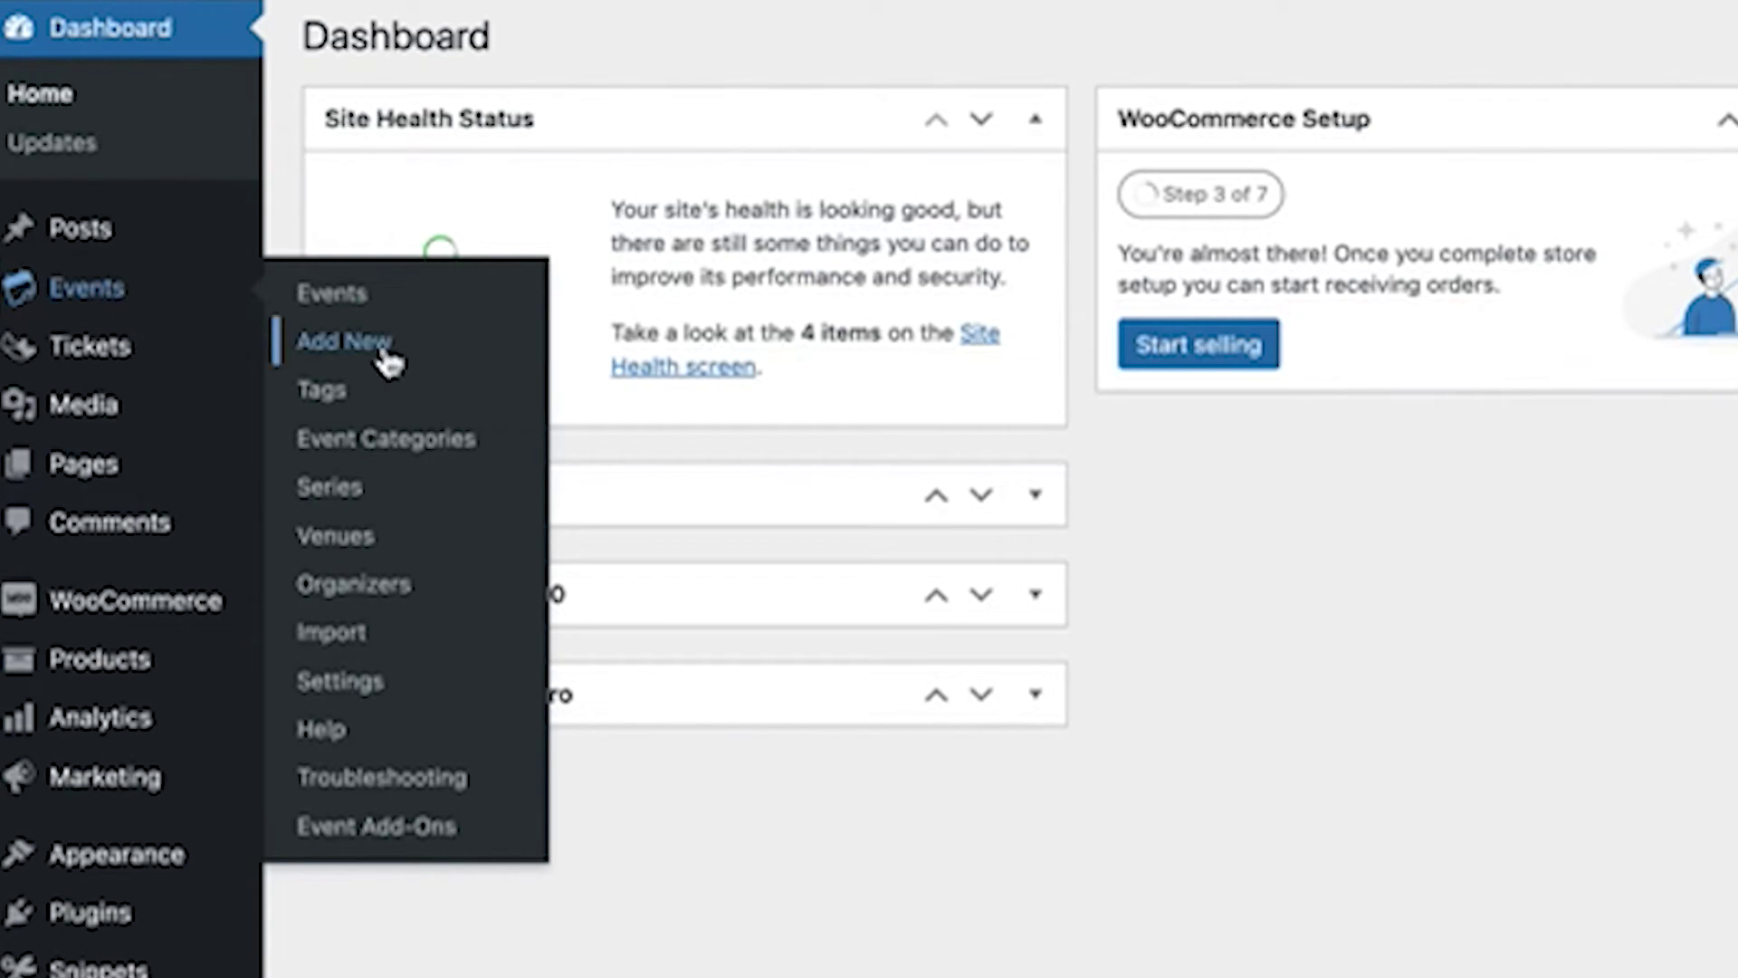
- Create a classic-editor event ending 11/30/2022, mark it All Day, and publish it
{"action": "left_click", "coordinate": [383, 353]}
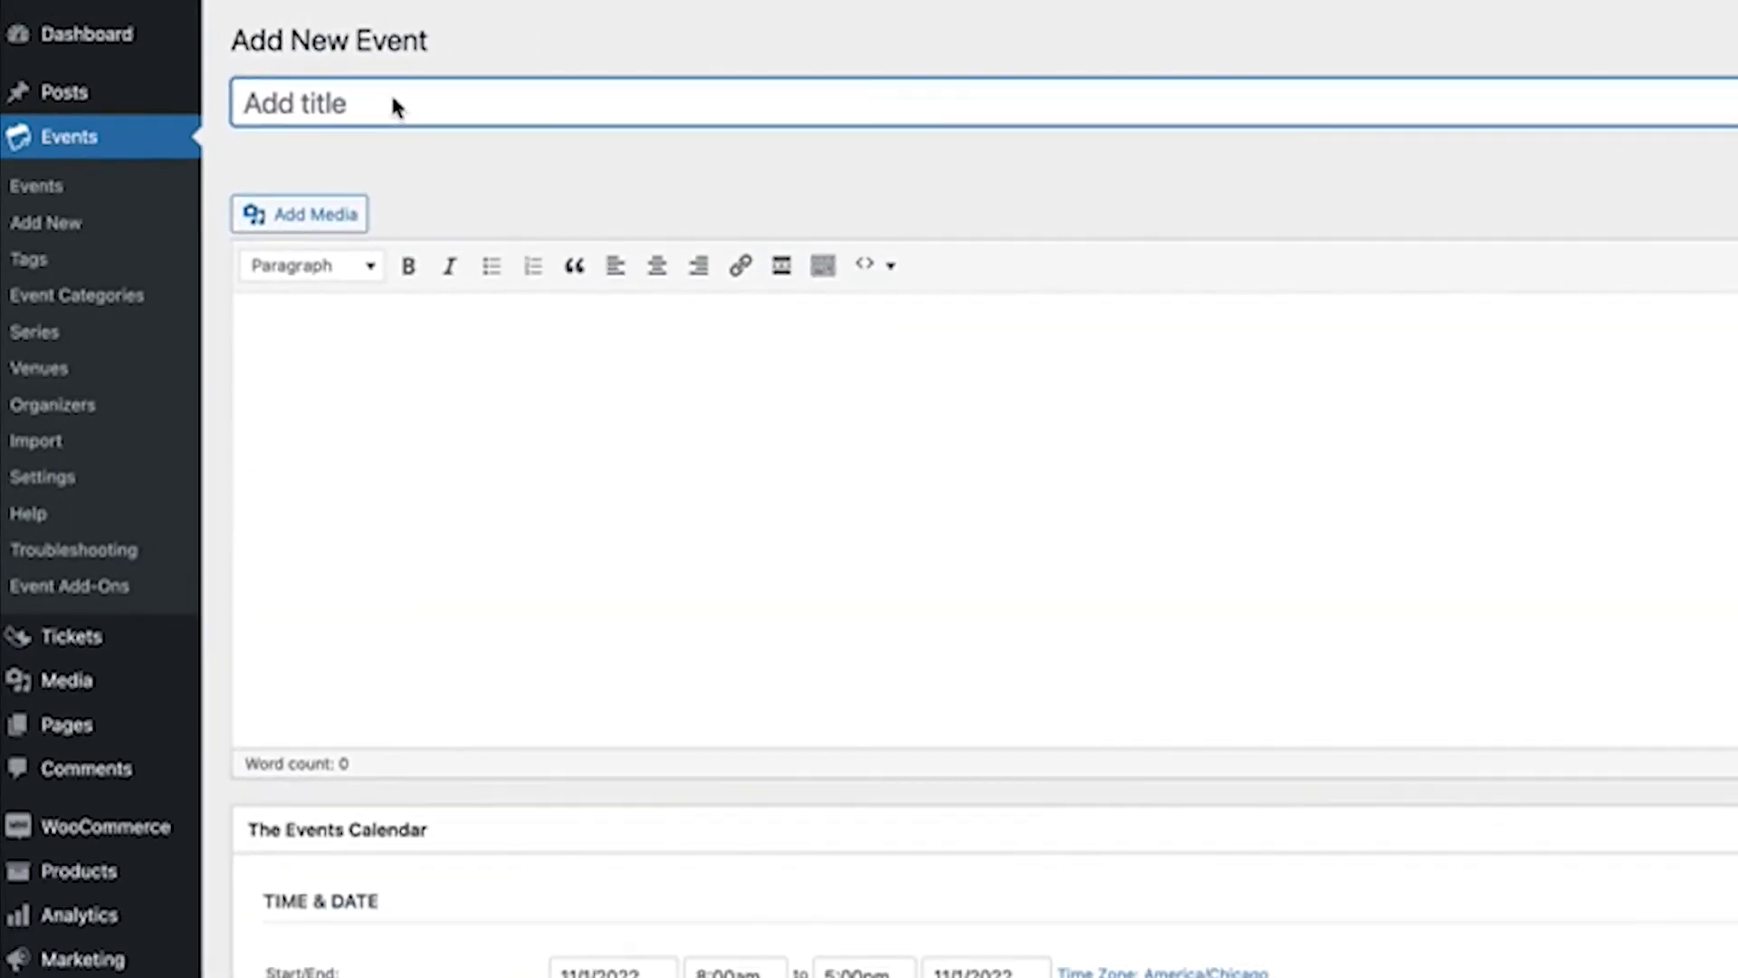
{"action": "type", "text": "Multi-Day Event"}
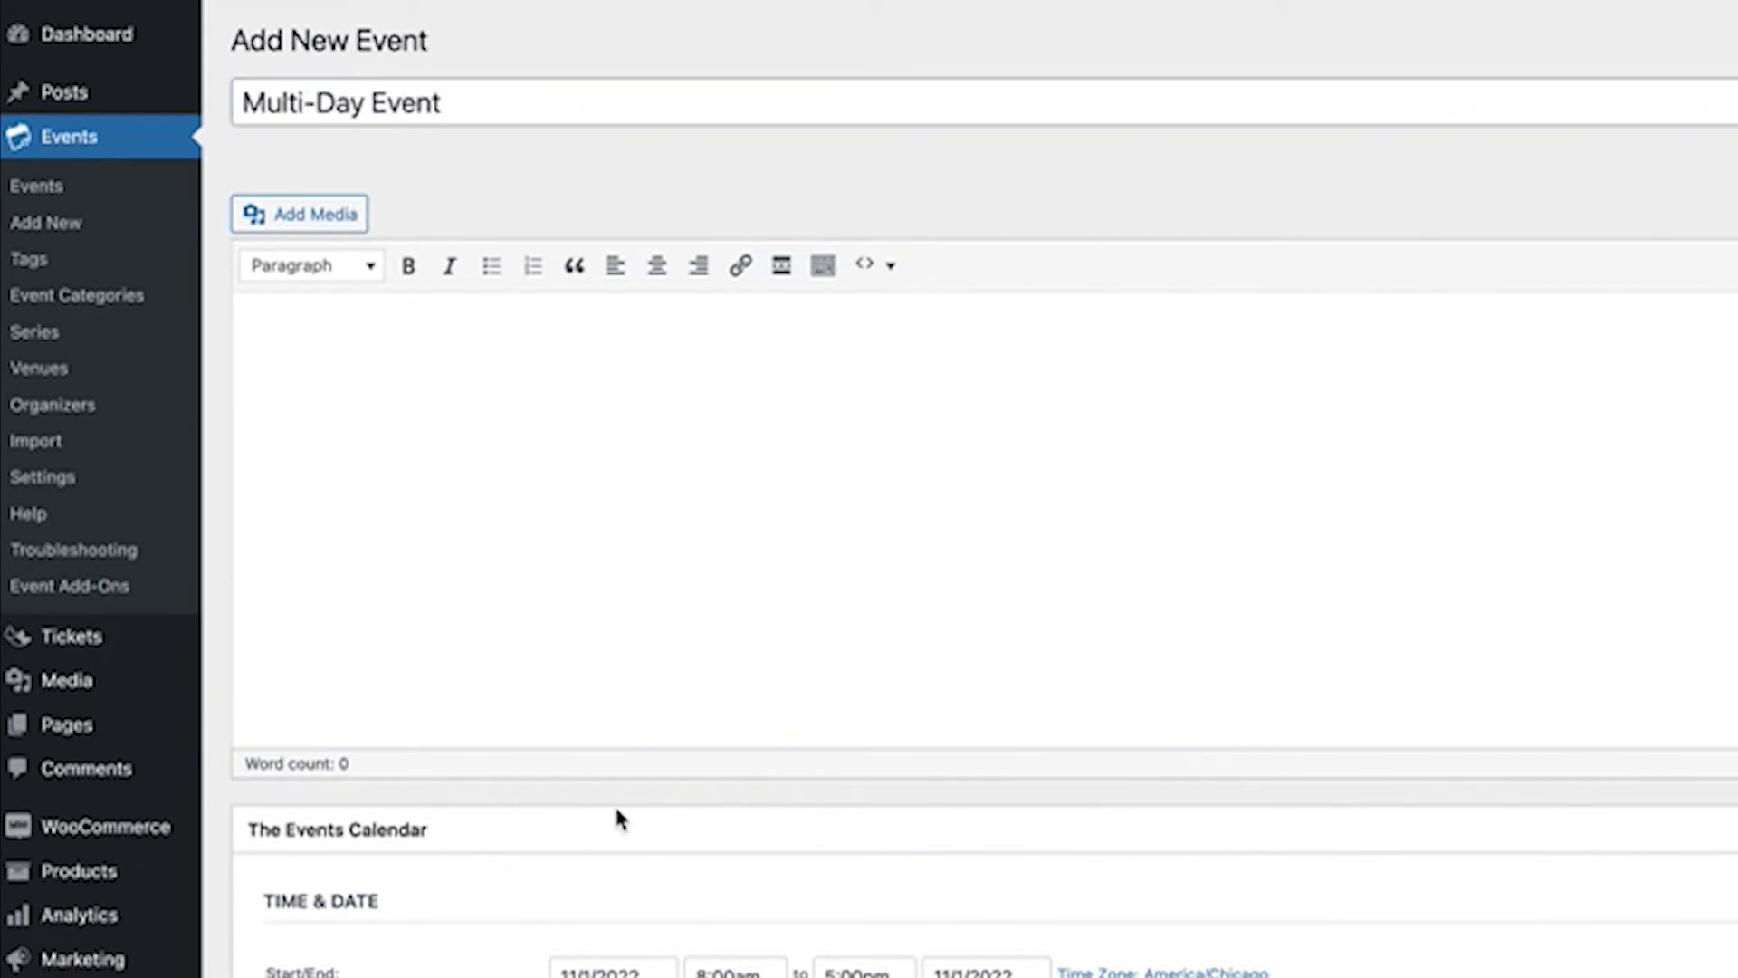
{"action": "scroll", "coordinate": [590, 666], "scroll_direction": "down", "scroll_amount": 5}
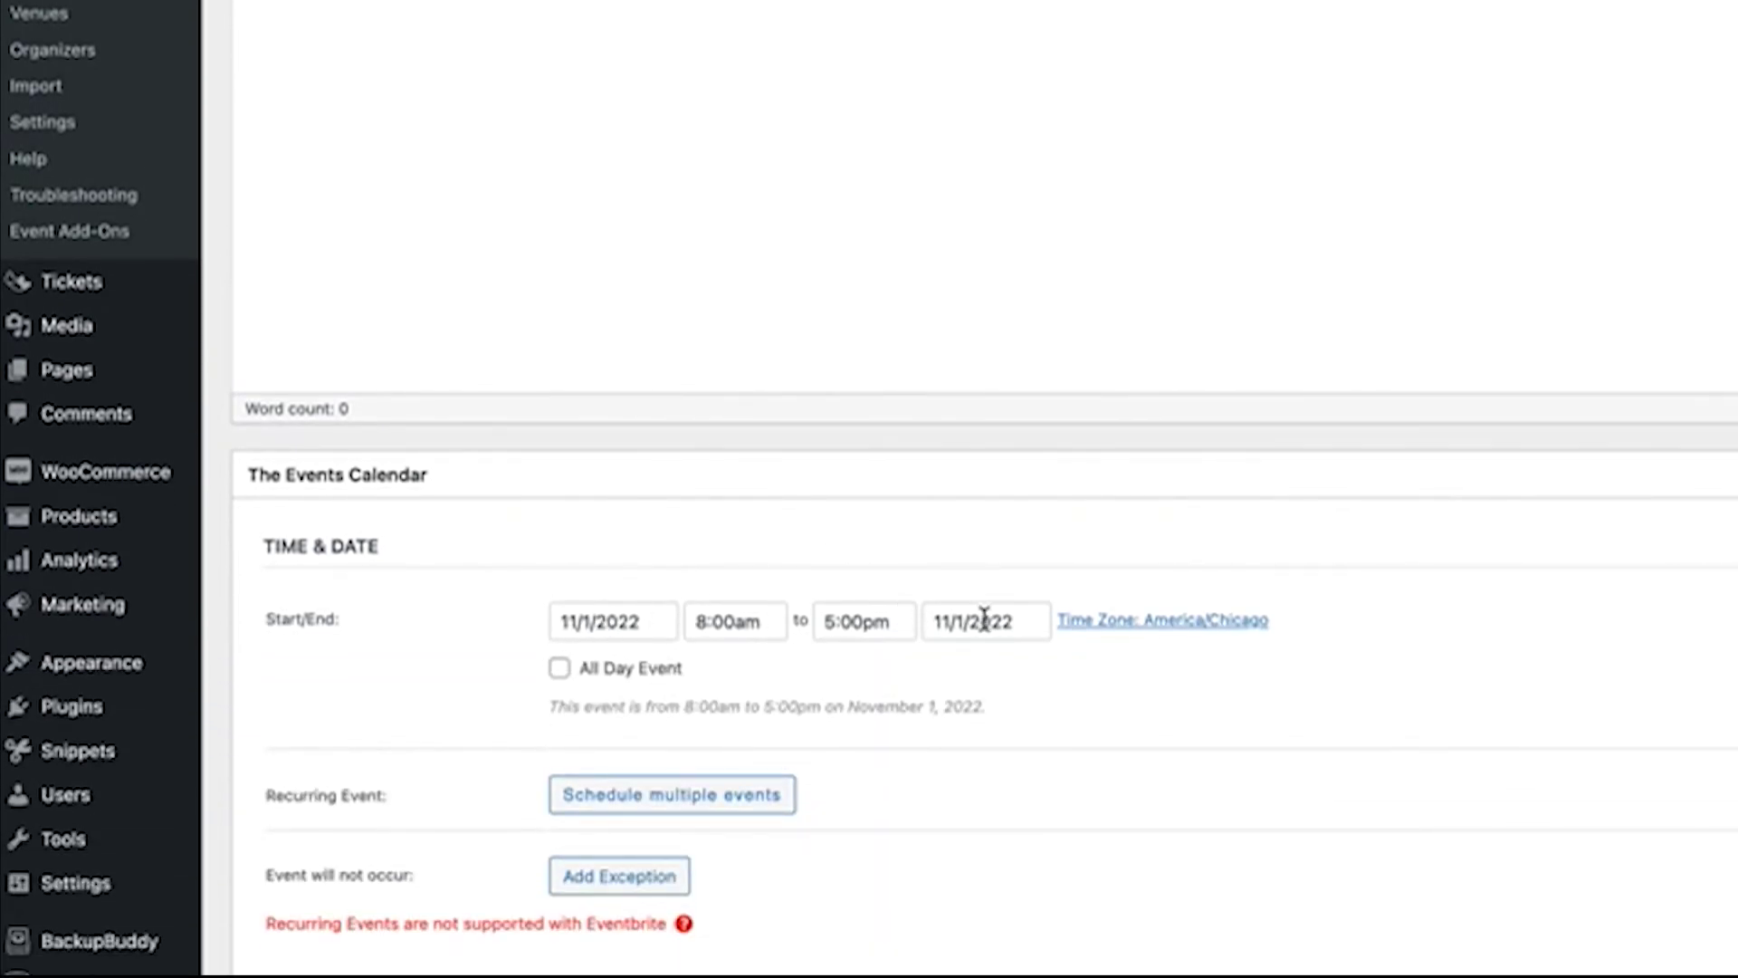
{"action": "left_click", "coordinate": [984, 621]}
{"action": "left_click", "coordinate": [1100, 970]}
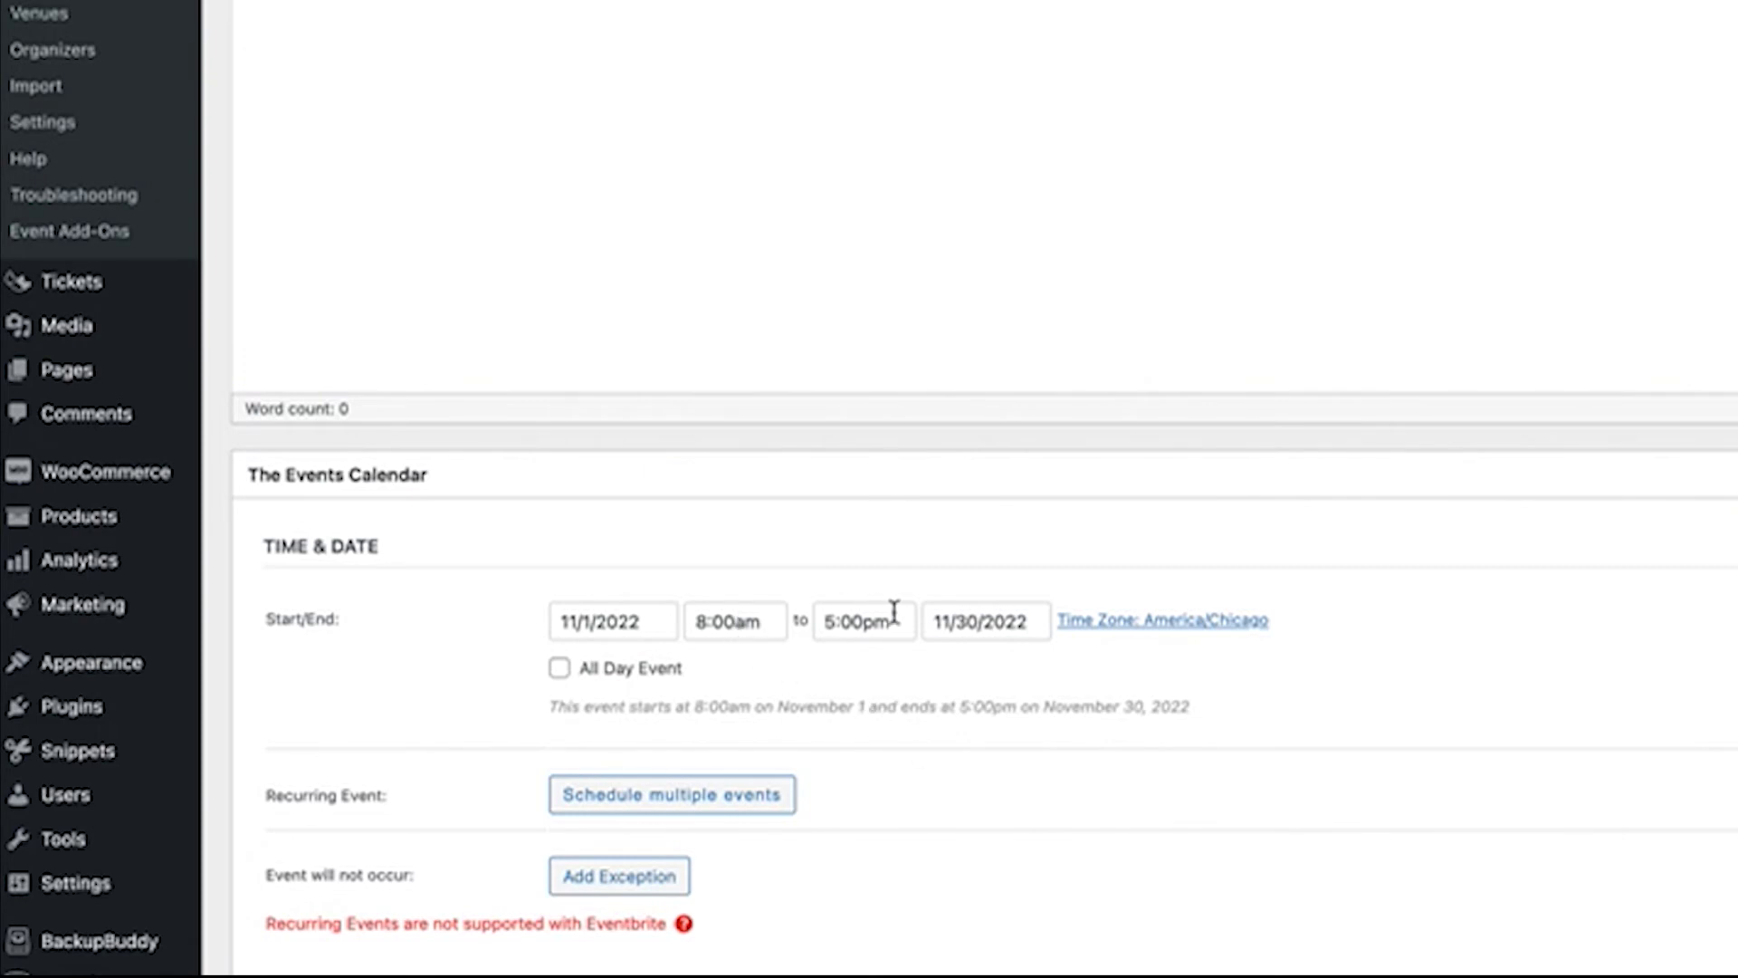
{"action": "left_click", "coordinate": [559, 669]}
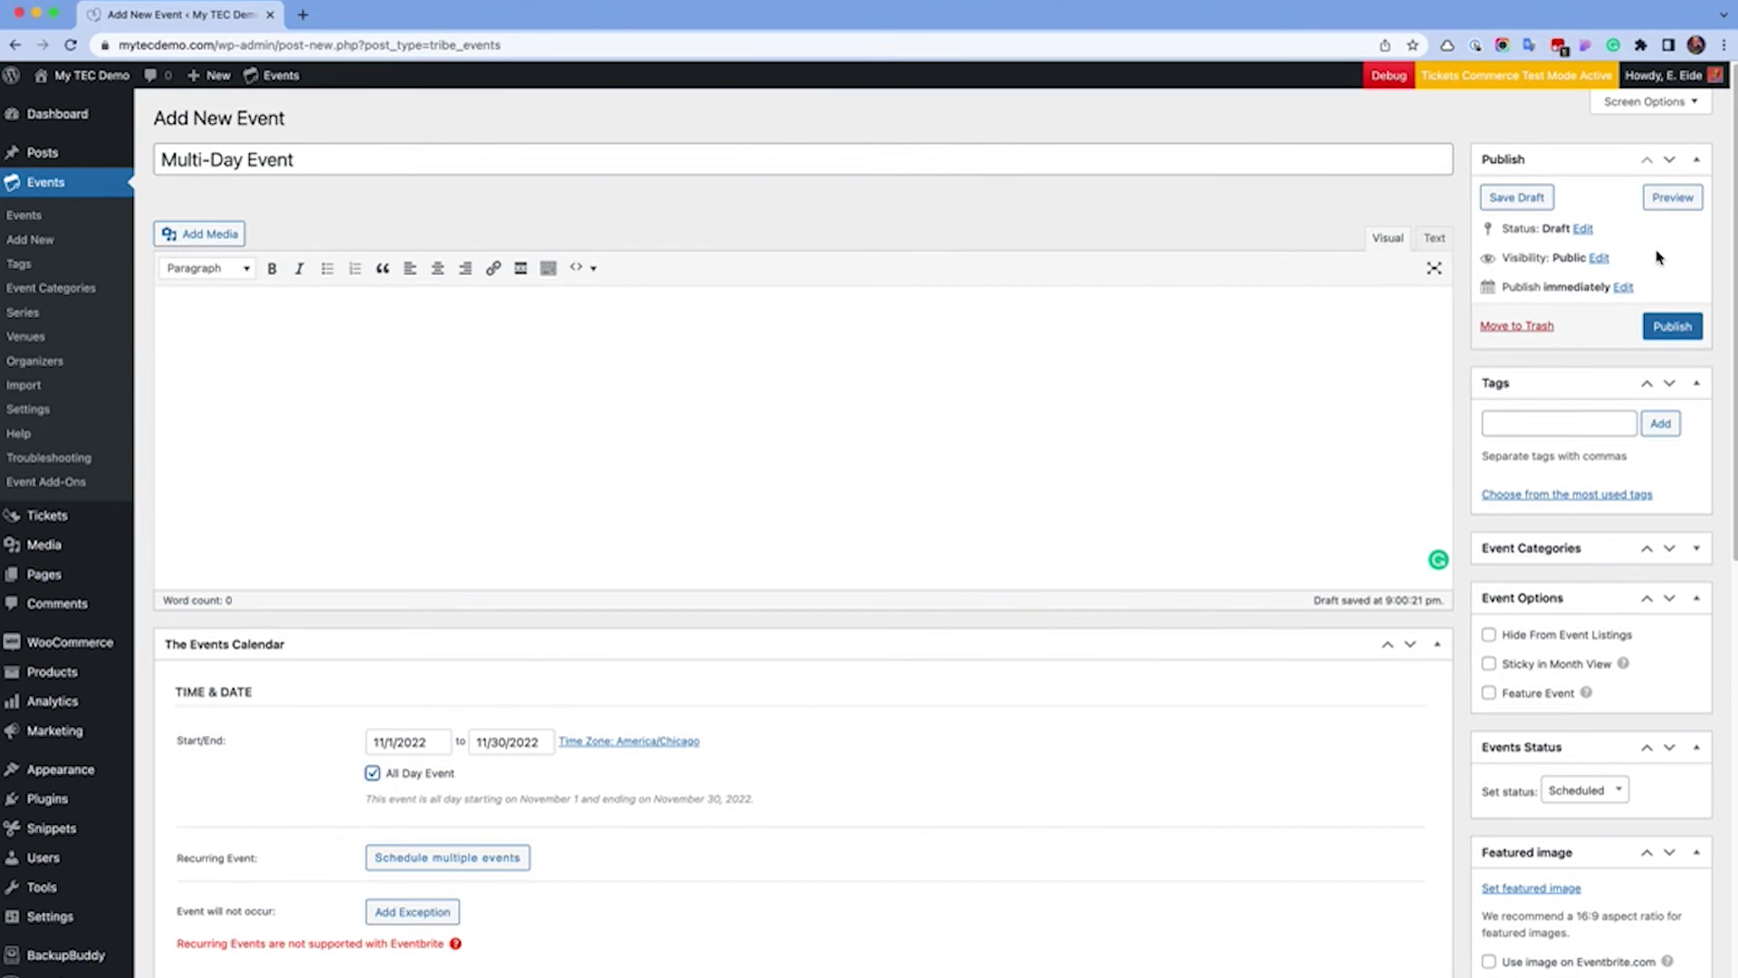
{"action": "left_click", "coordinate": [1670, 330]}
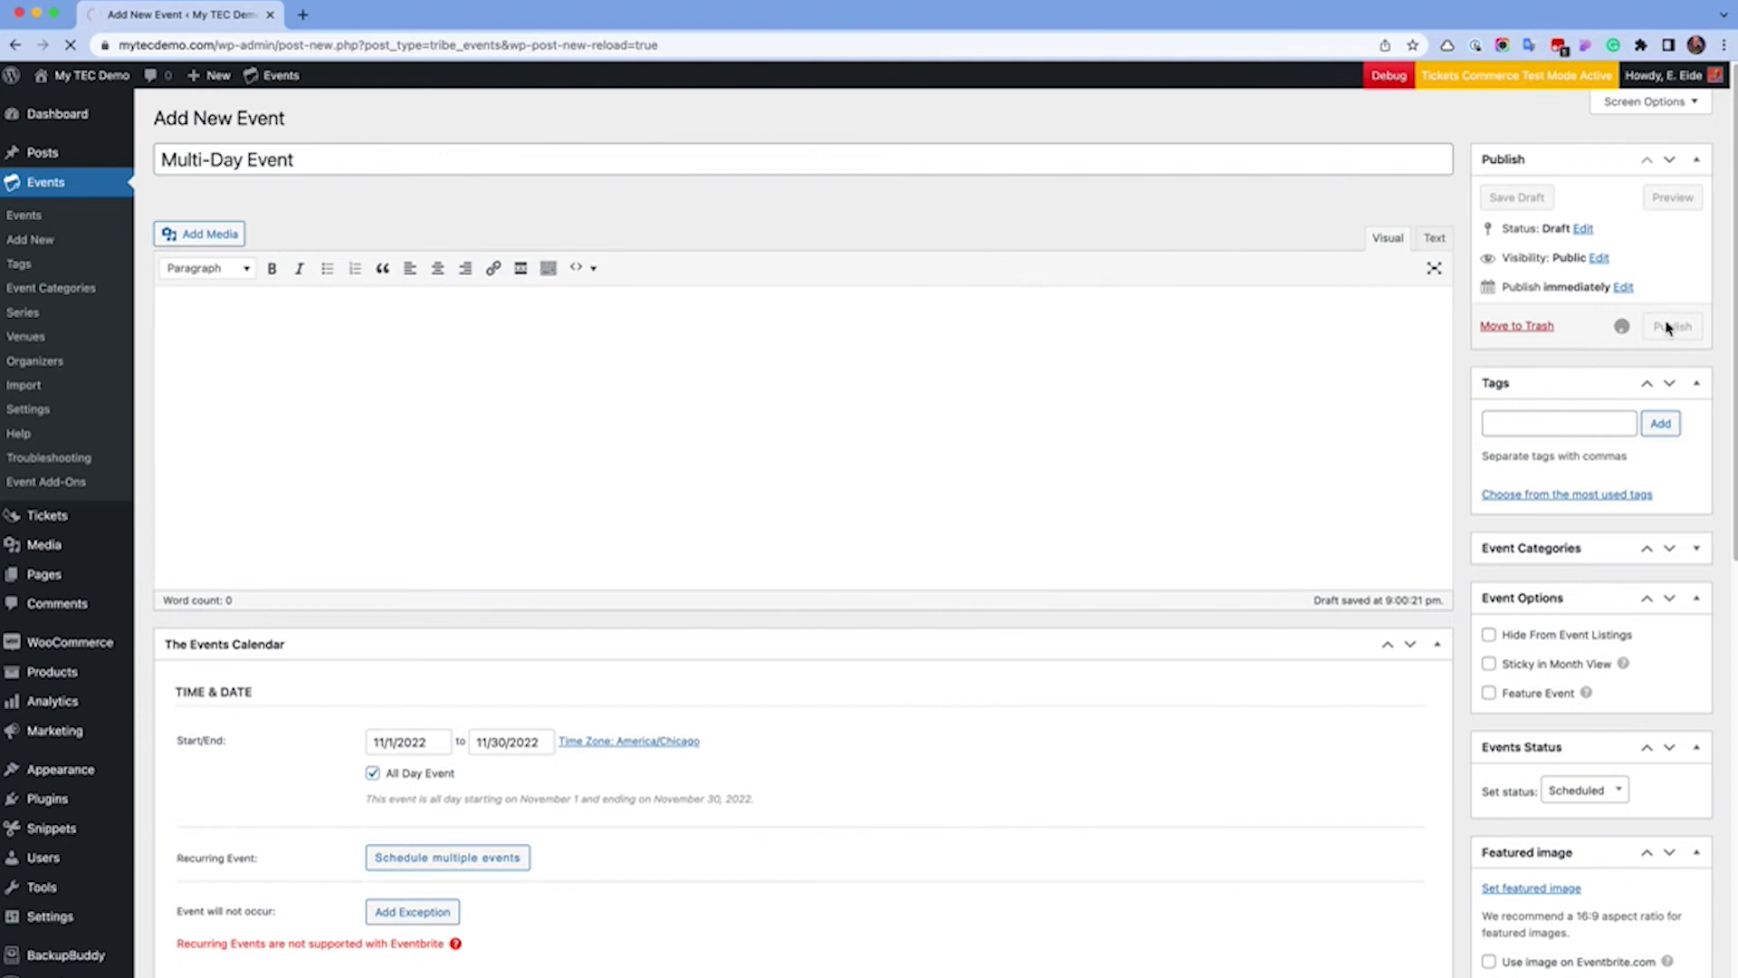